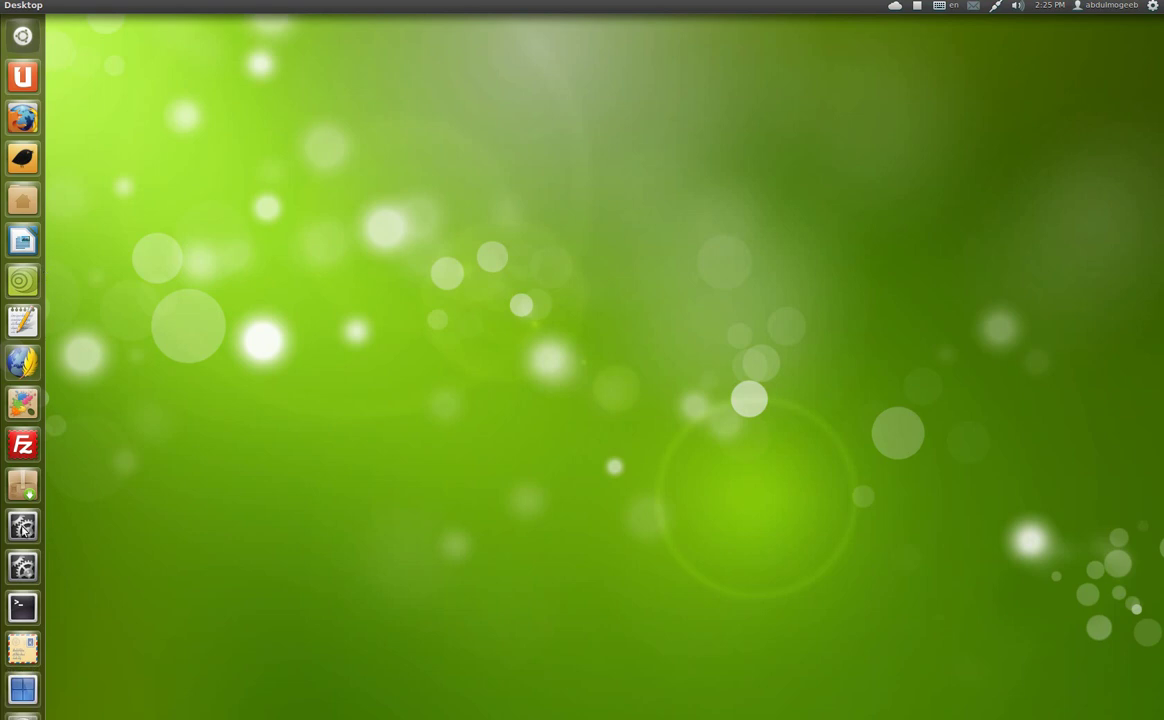
Launch GIMP and move its empty image window slightly
click(23, 403)
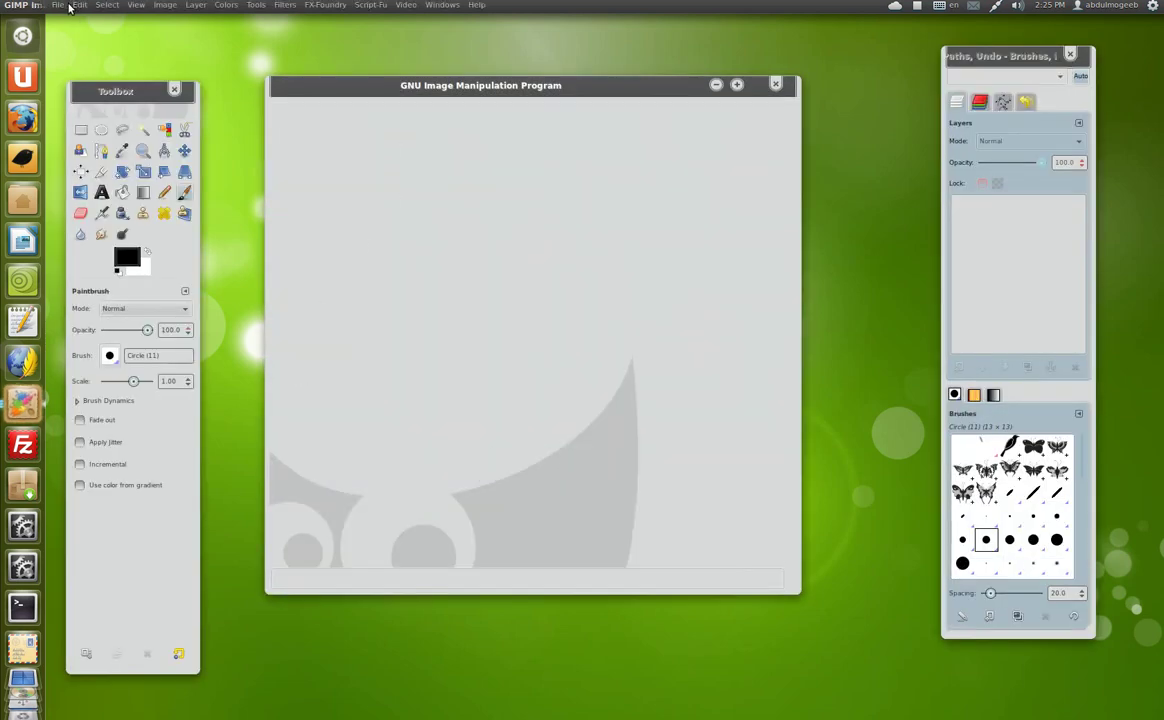
mouse_move(485, 88)
mouse_down()
mouse_move(523, 32)
mouse_move(525, 100)
mouse_up()
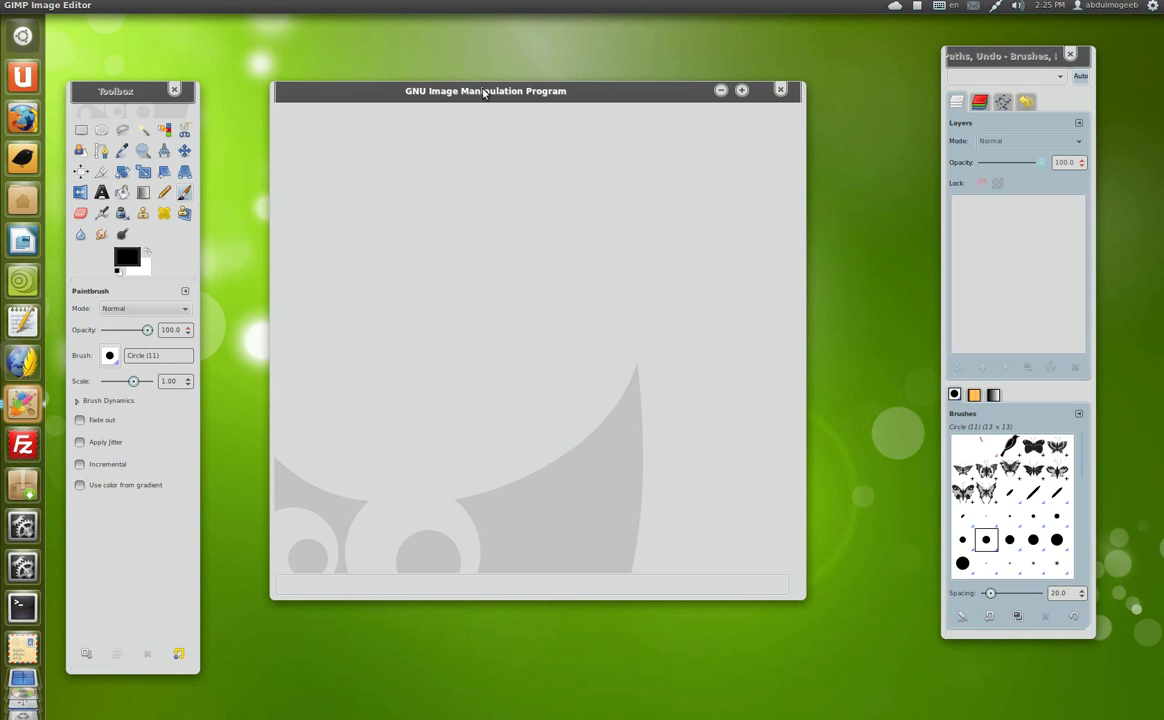
Select the personal .gimp-2.6/brushes entry under Preferences > Folders > Brushes, then open the Home folder
click(79, 6)
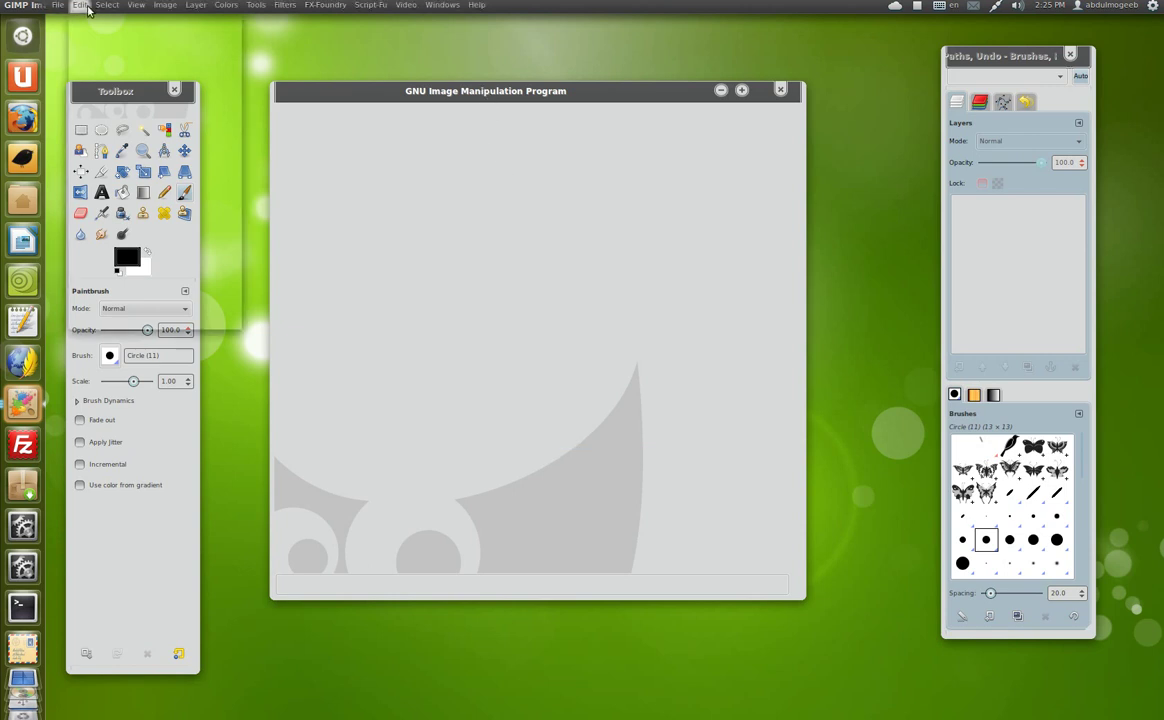
click(115, 277)
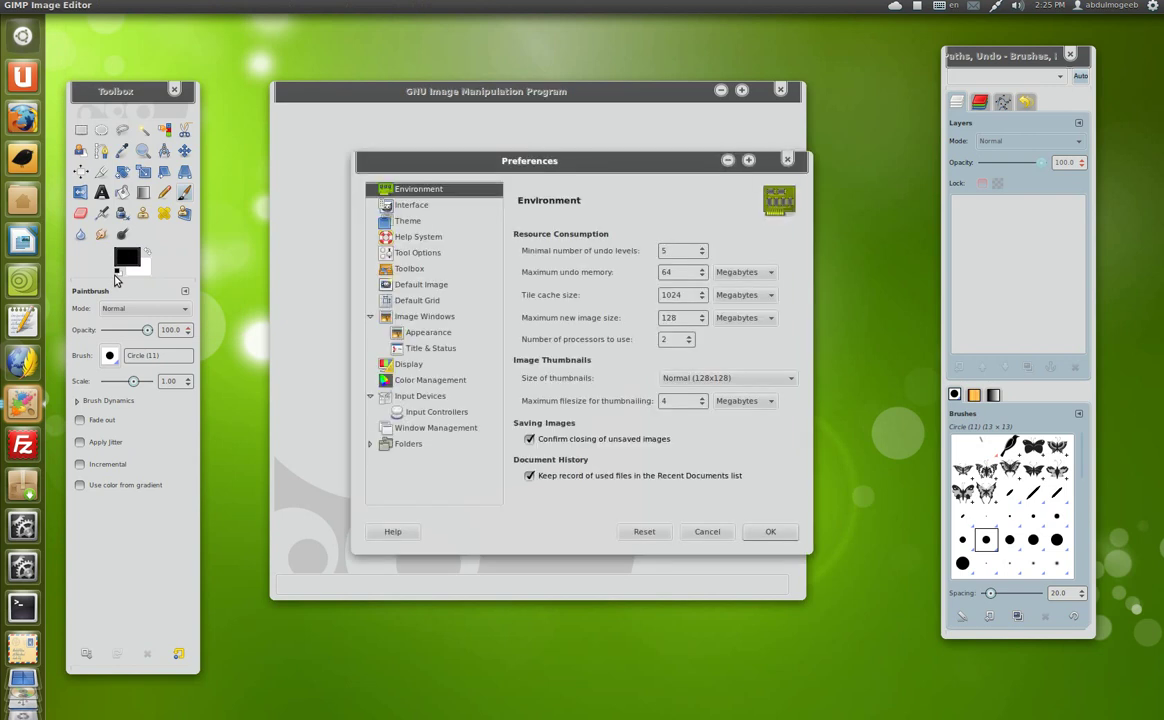
click(370, 443)
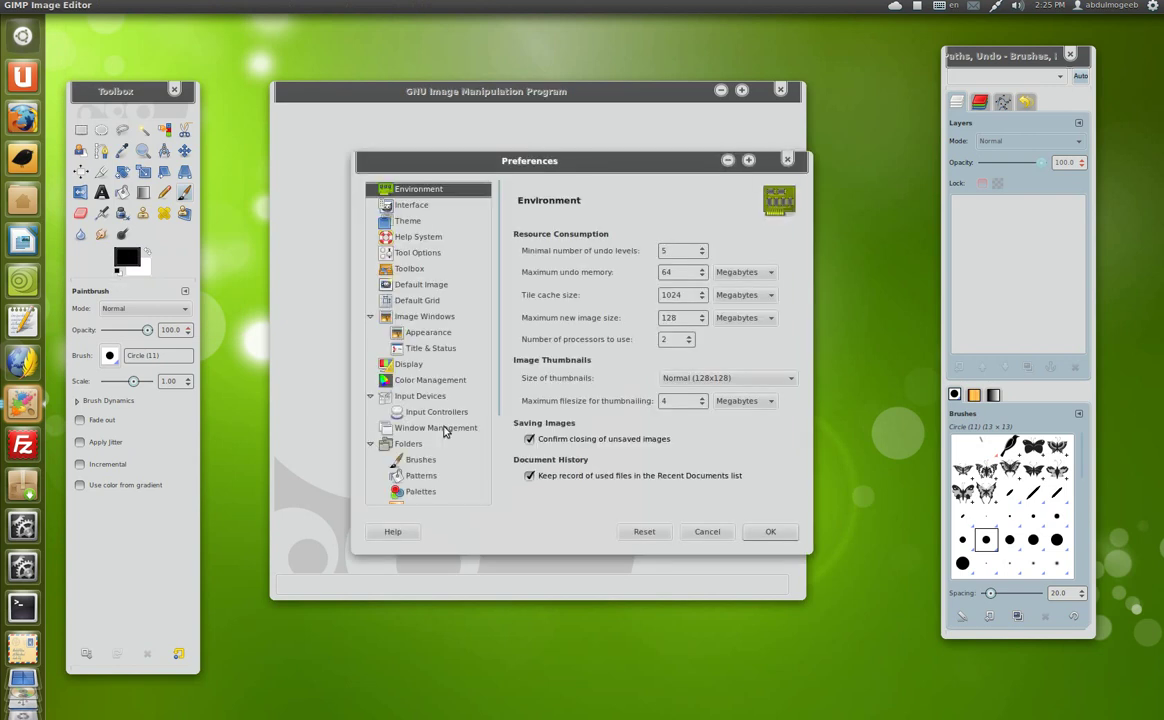
scroll(449, 428, down, 3)
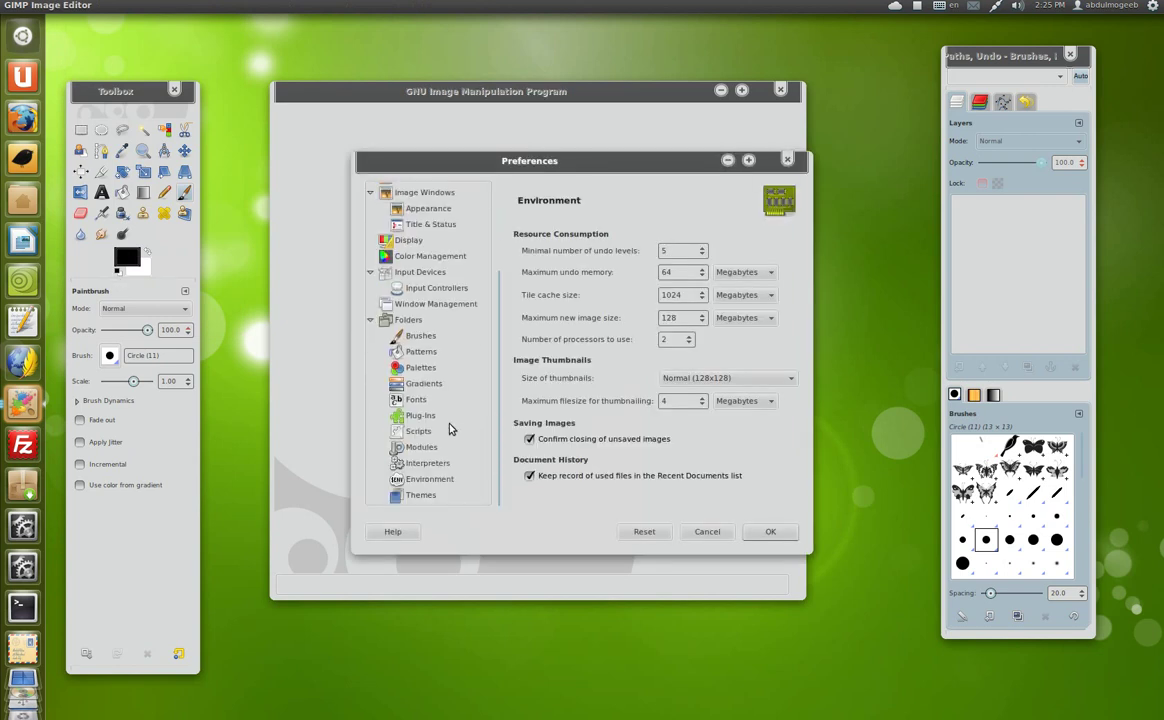
click(418, 337)
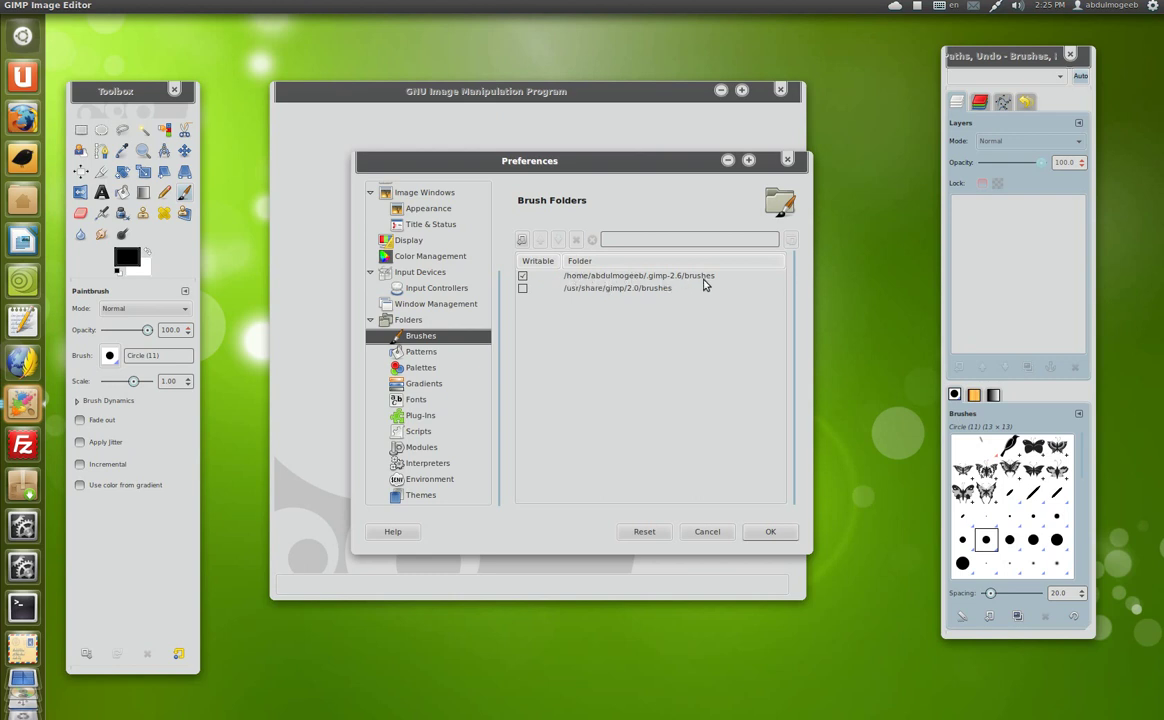
click(703, 278)
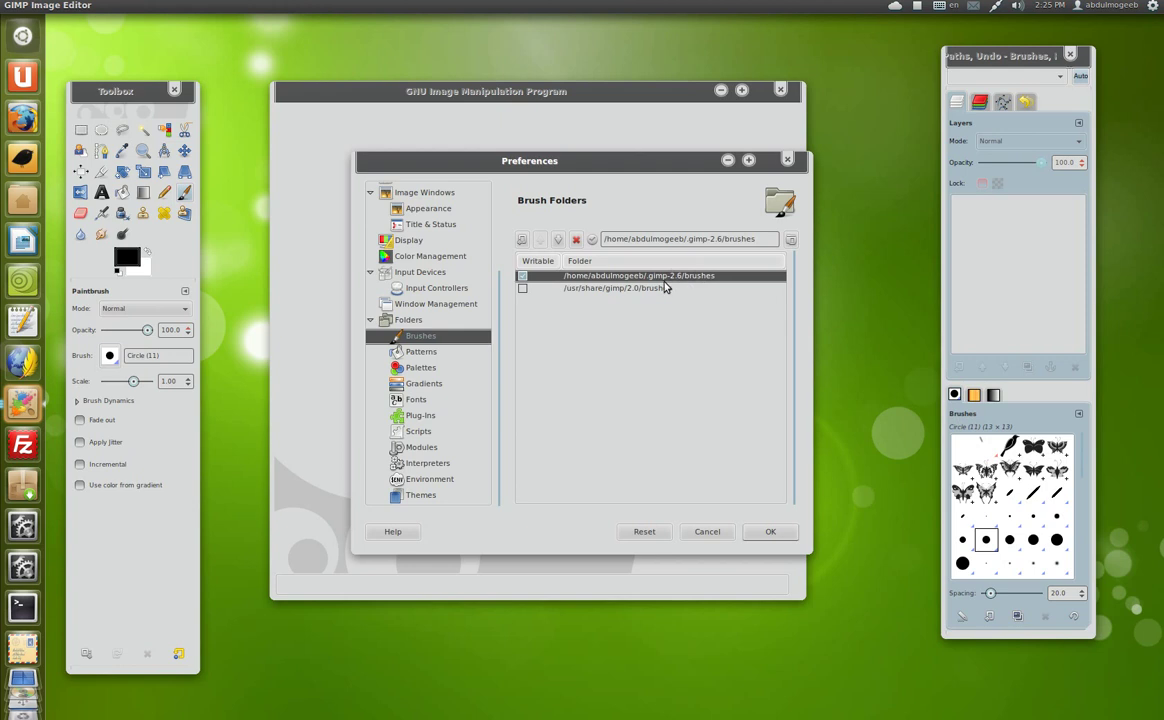
click(9, 188)
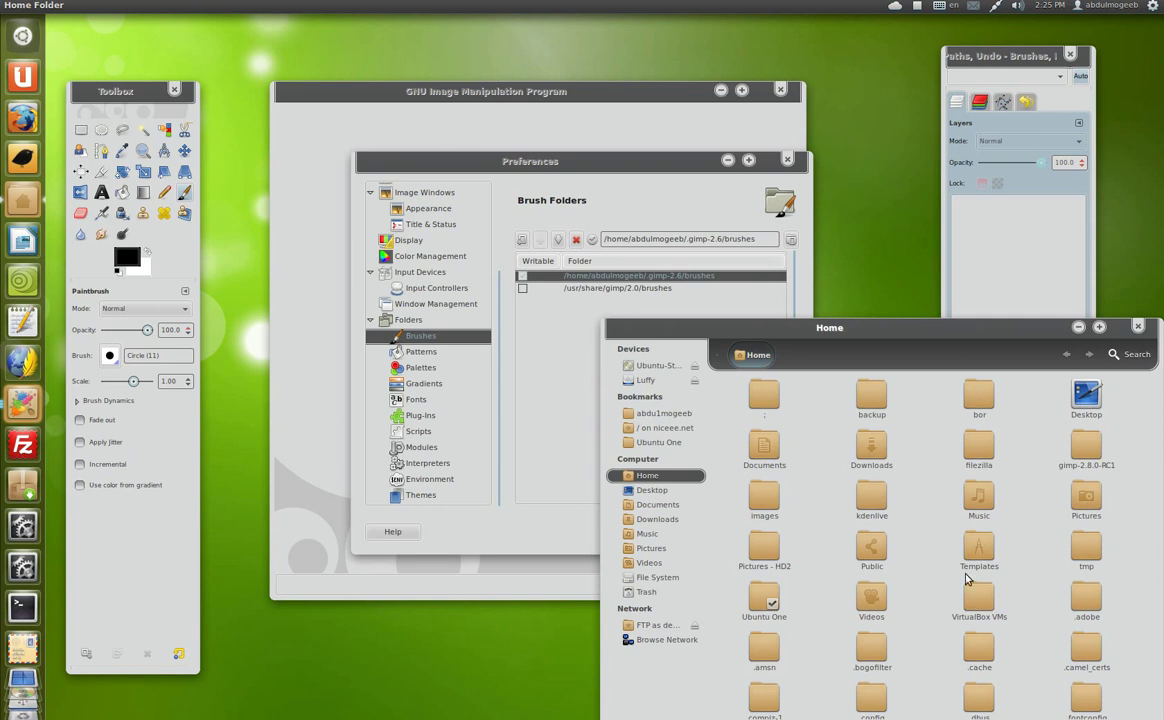
Open .gimp-2.6/brushes in the file manager, keeping GIMP's brushes panel visible
scroll(942, 572, down, 3)
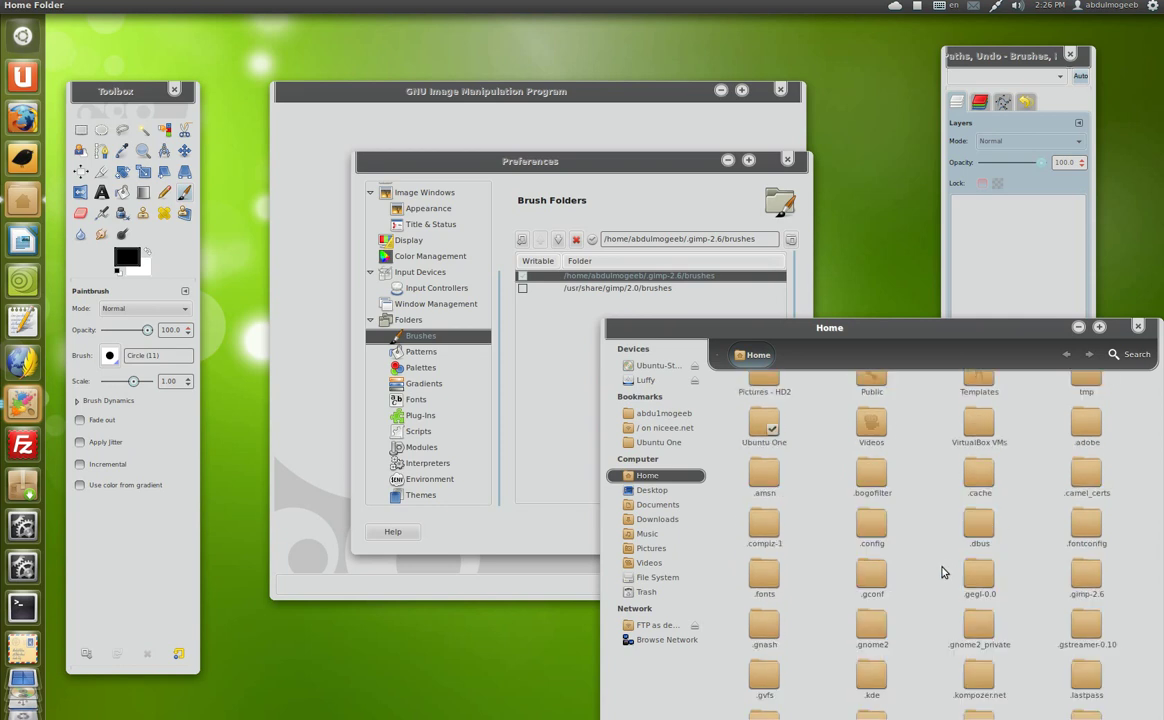
scroll(1018, 527, down, 2)
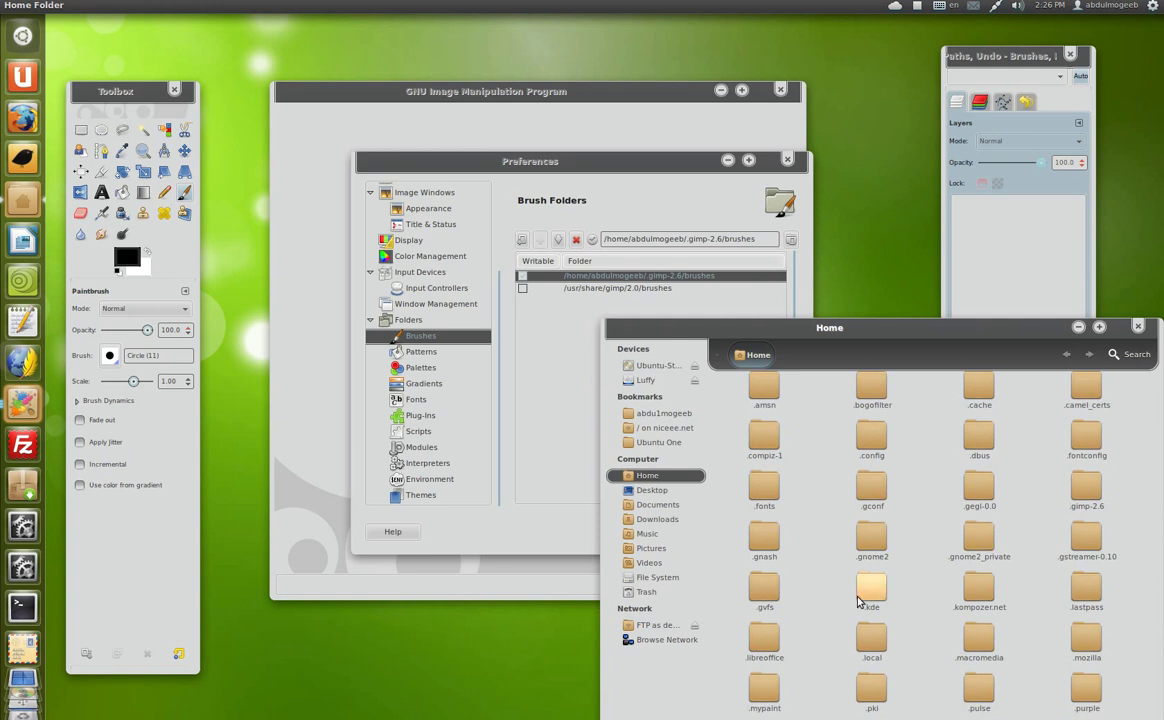
double_click(1086, 487)
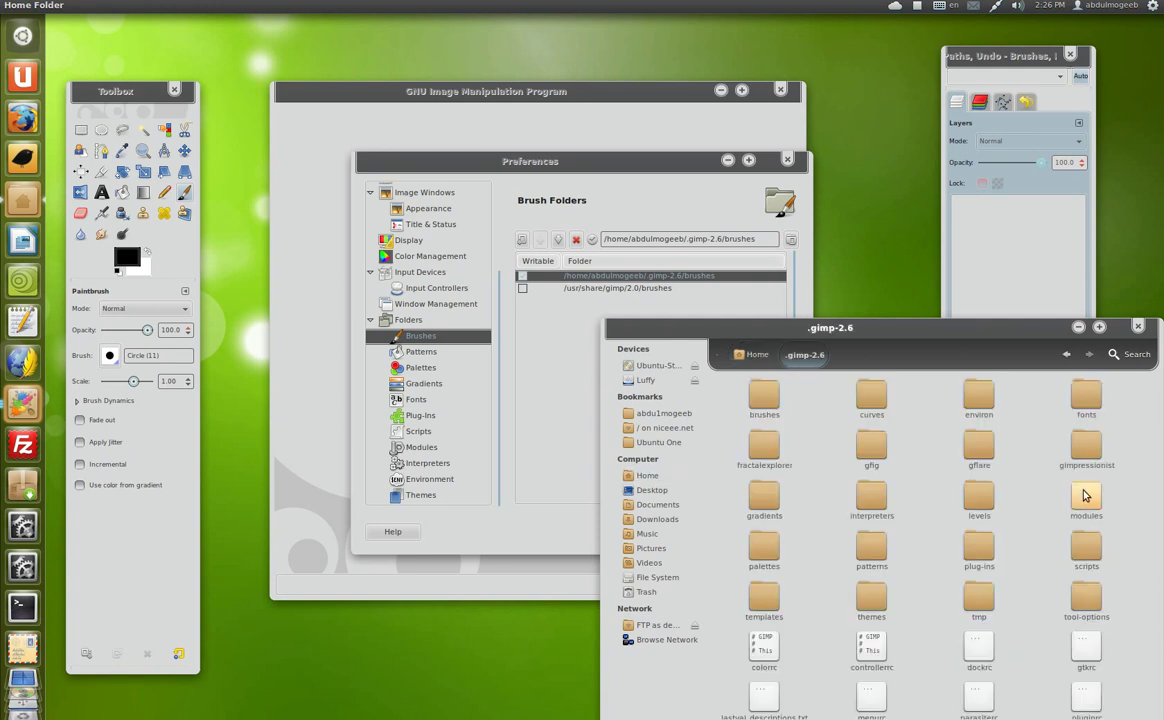
drag(858, 333, 712, 186)
double_click(618, 250)
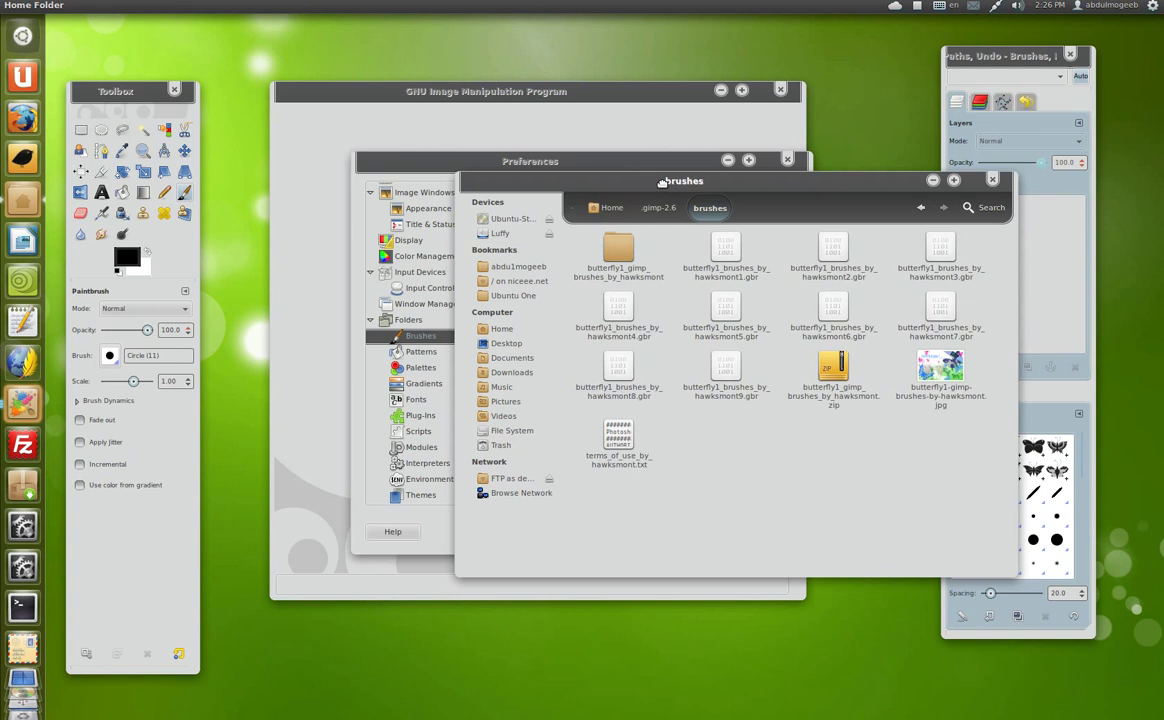
drag(664, 188, 570, 229)
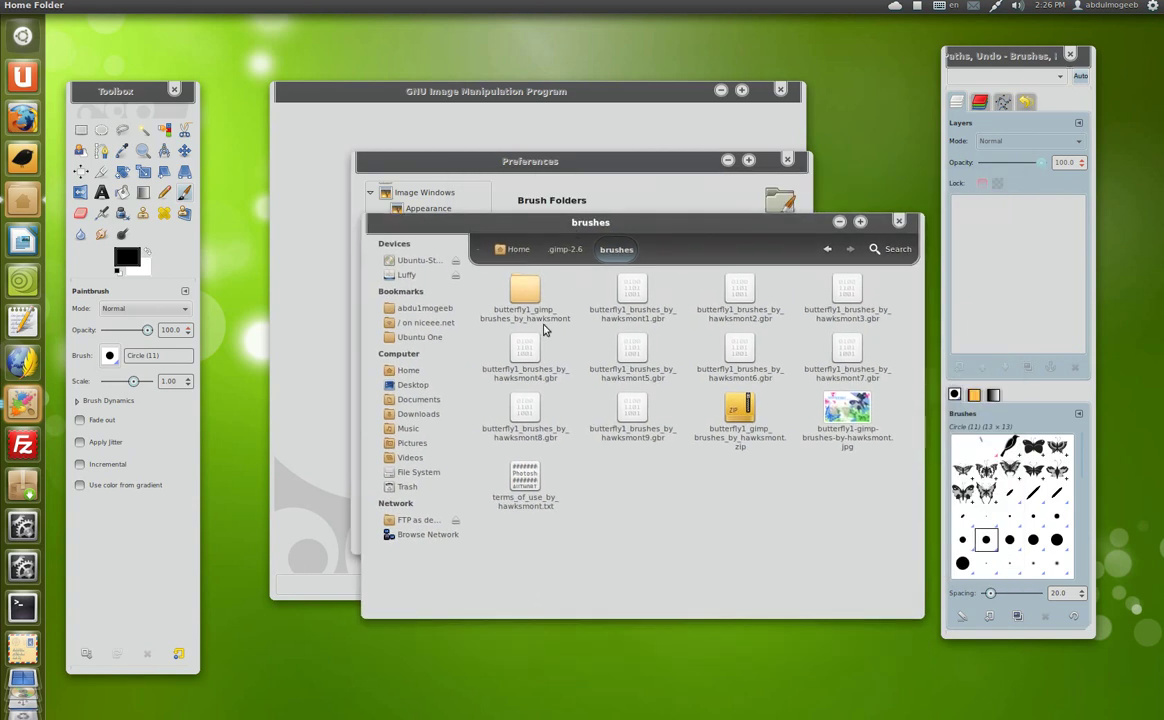
Permanently delete the brushes folder's other items, keeping only the butterfly zip, and close Preferences
click(533, 298)
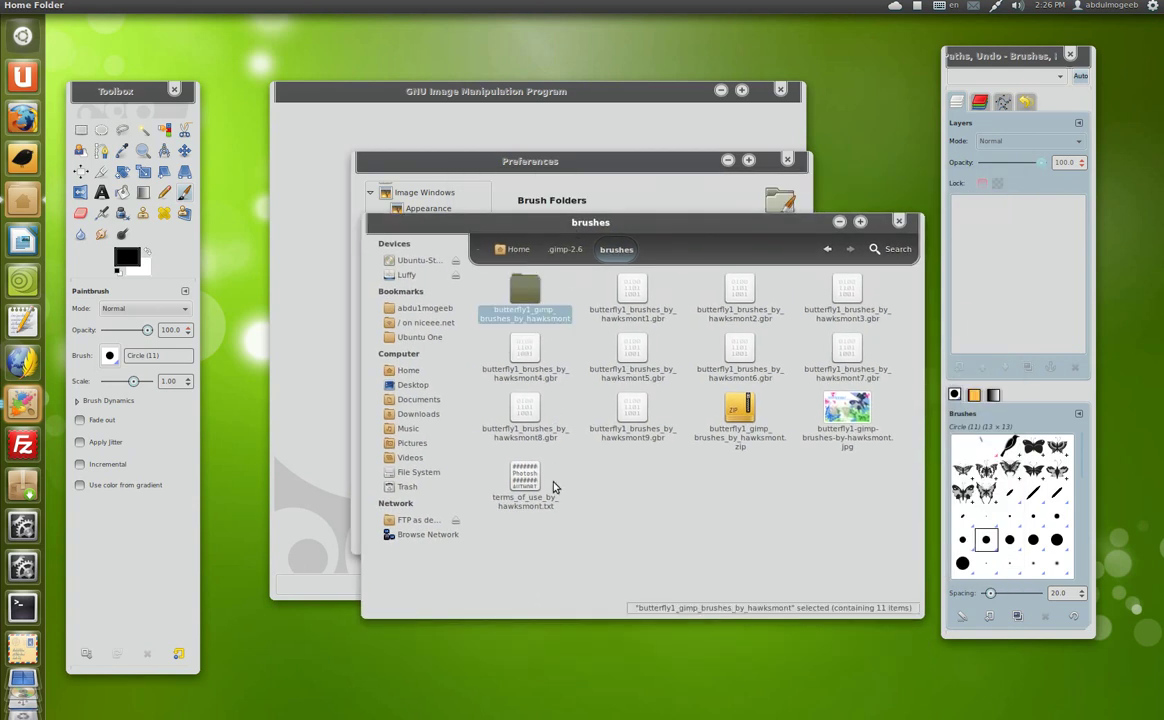
key(ctrl+a)
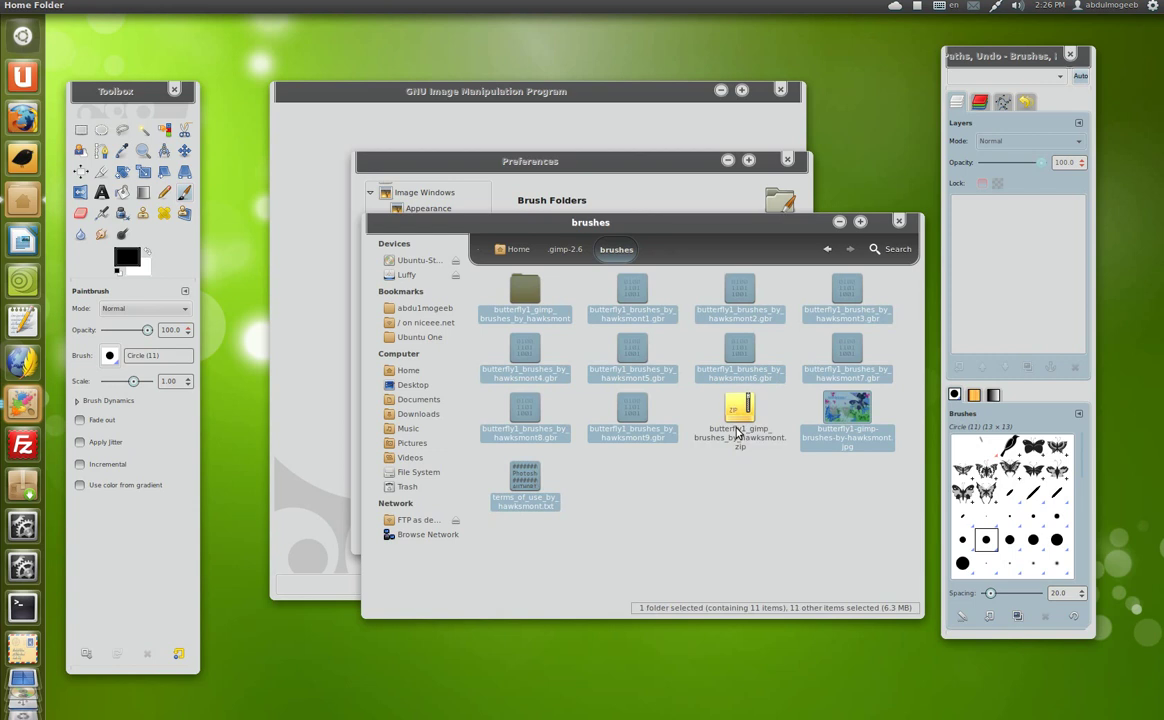
key(shift+Delete)
click(808, 470)
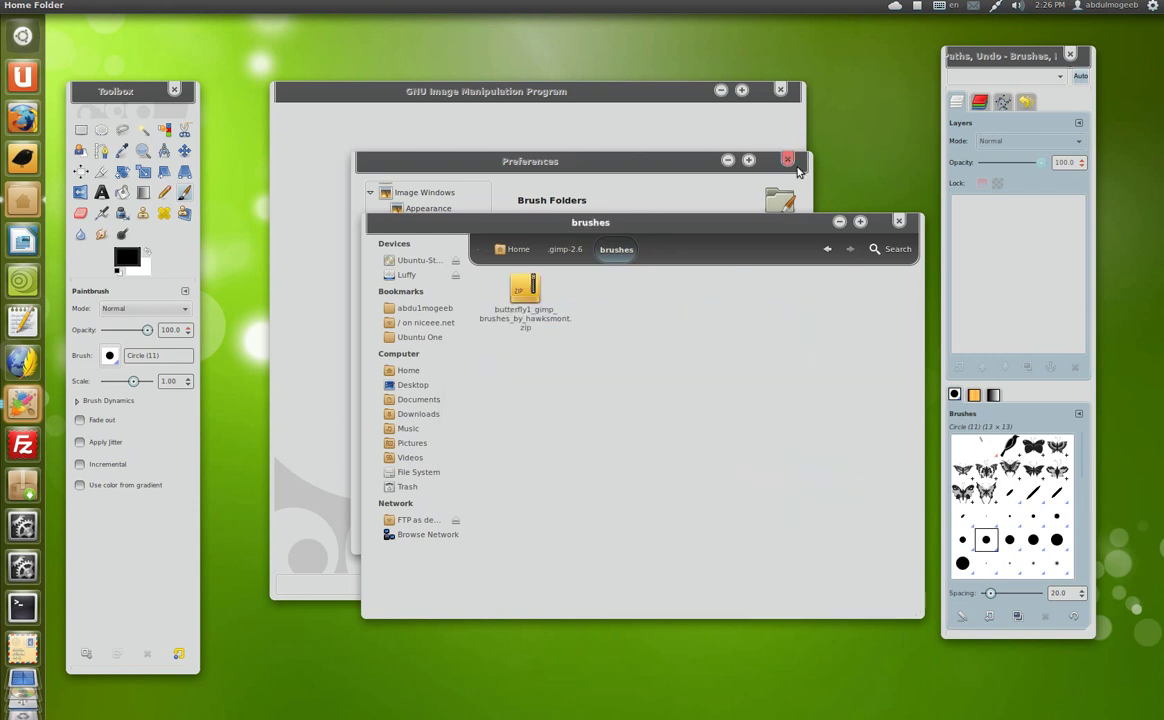
click(787, 160)
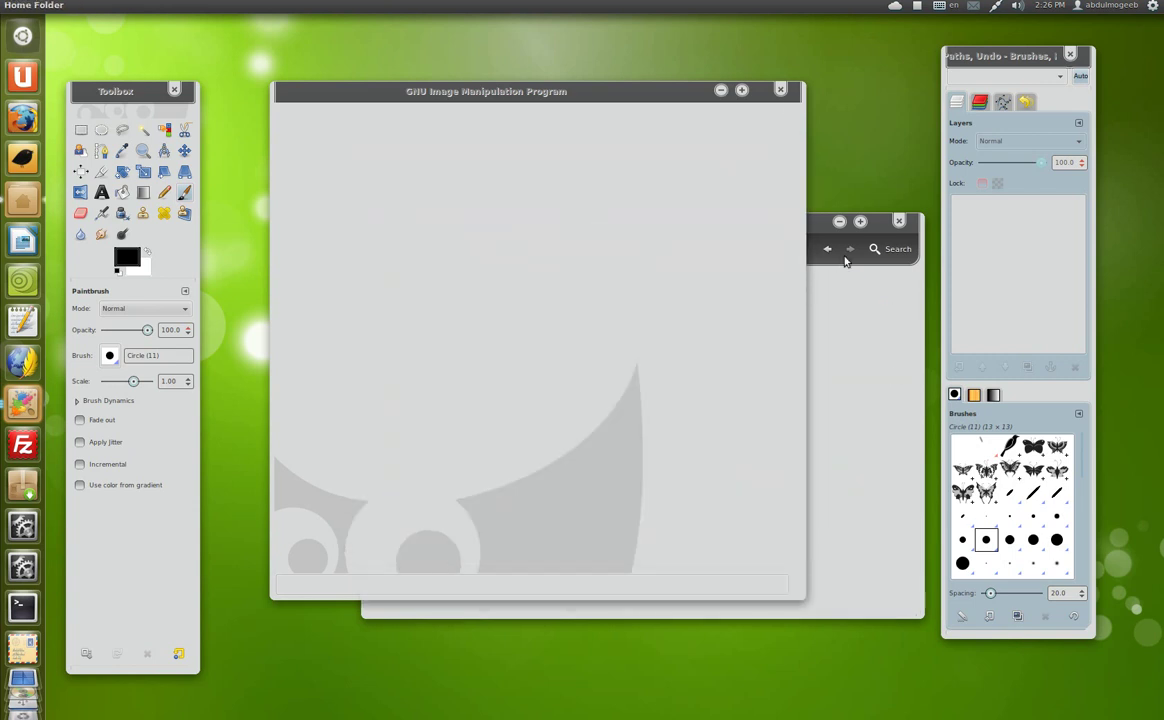
Quit GIMP with Ctrl+Q, relaunch it, and scroll the Brushes panel to check
click(790, 147)
key(ctrl+q)
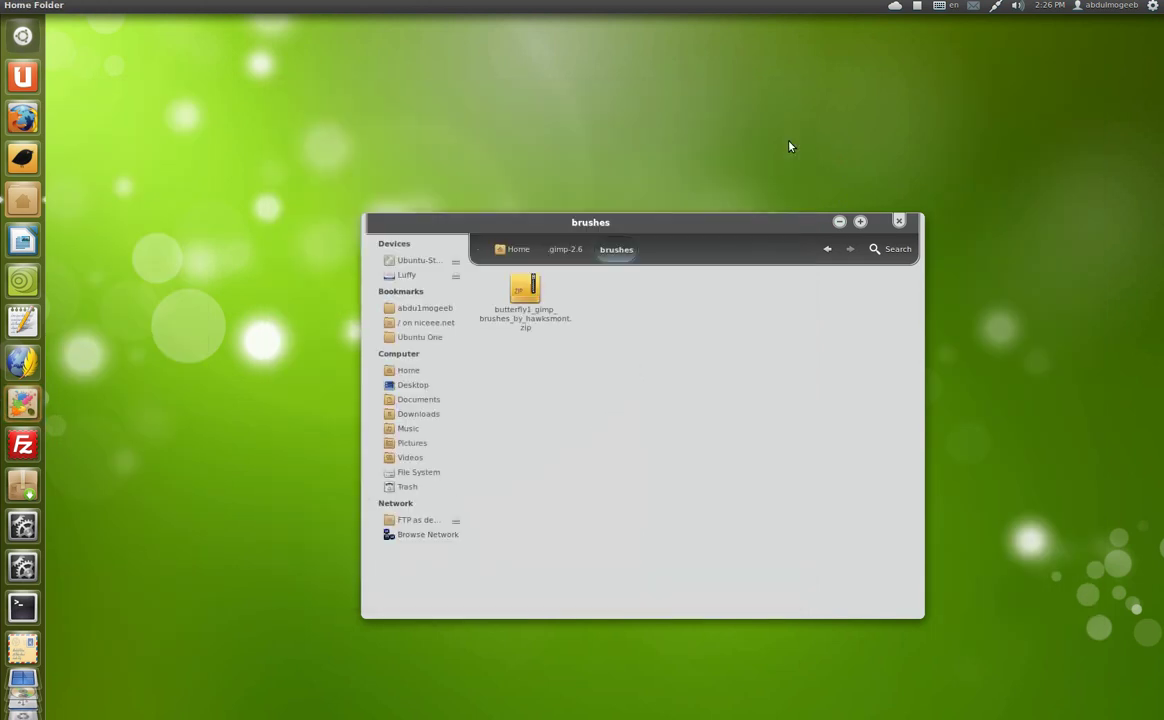
click(22, 404)
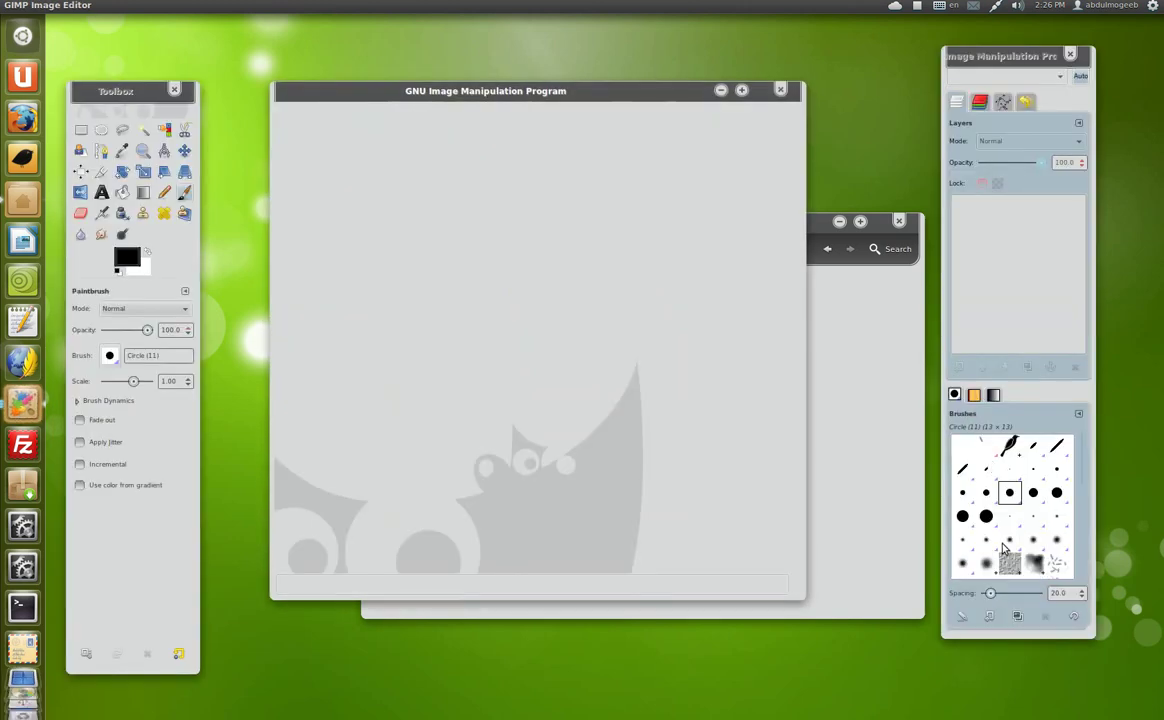
scroll(1053, 482, down, 3)
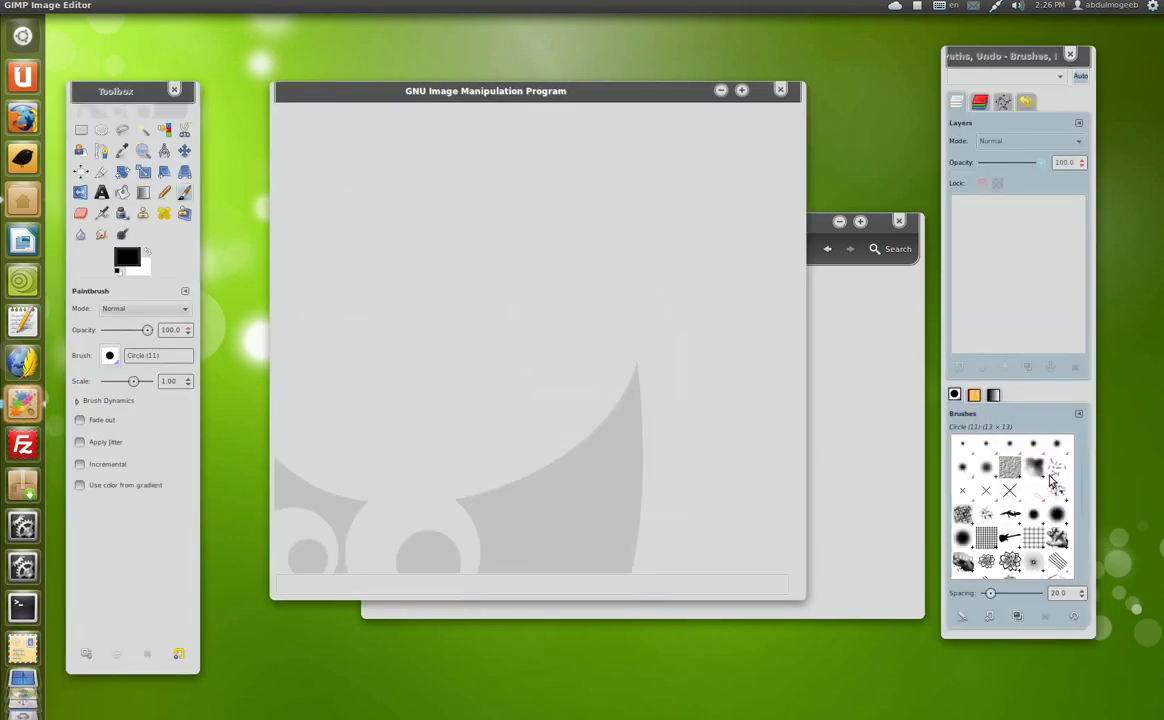
scroll(1027, 480, up, 3)
Extract butterfly1_gimp_brushes_by_hawksmont.zip in place inside the brushes folder
click(864, 376)
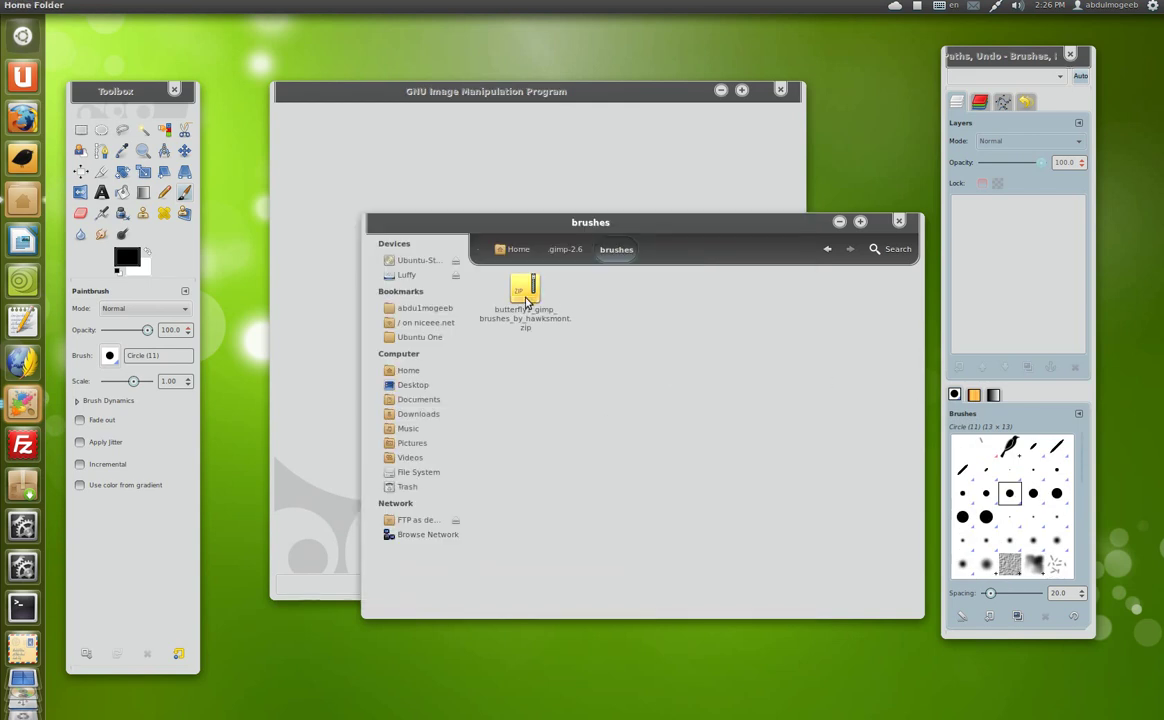
right_click(529, 299)
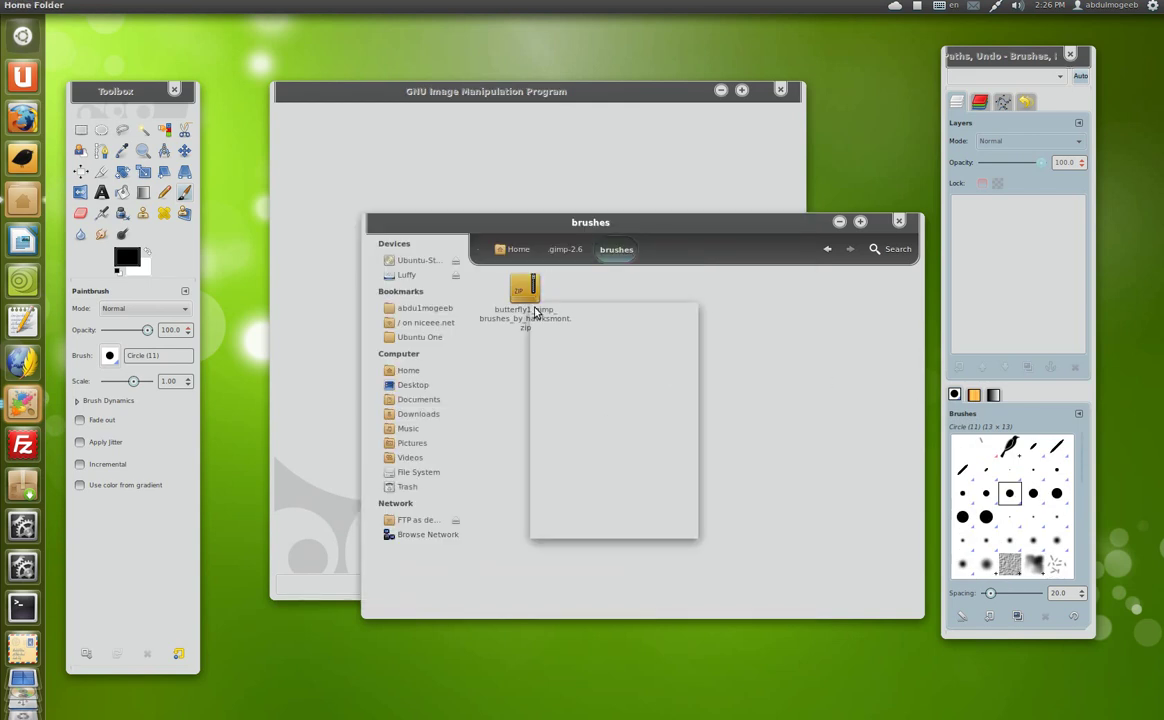
click(577, 489)
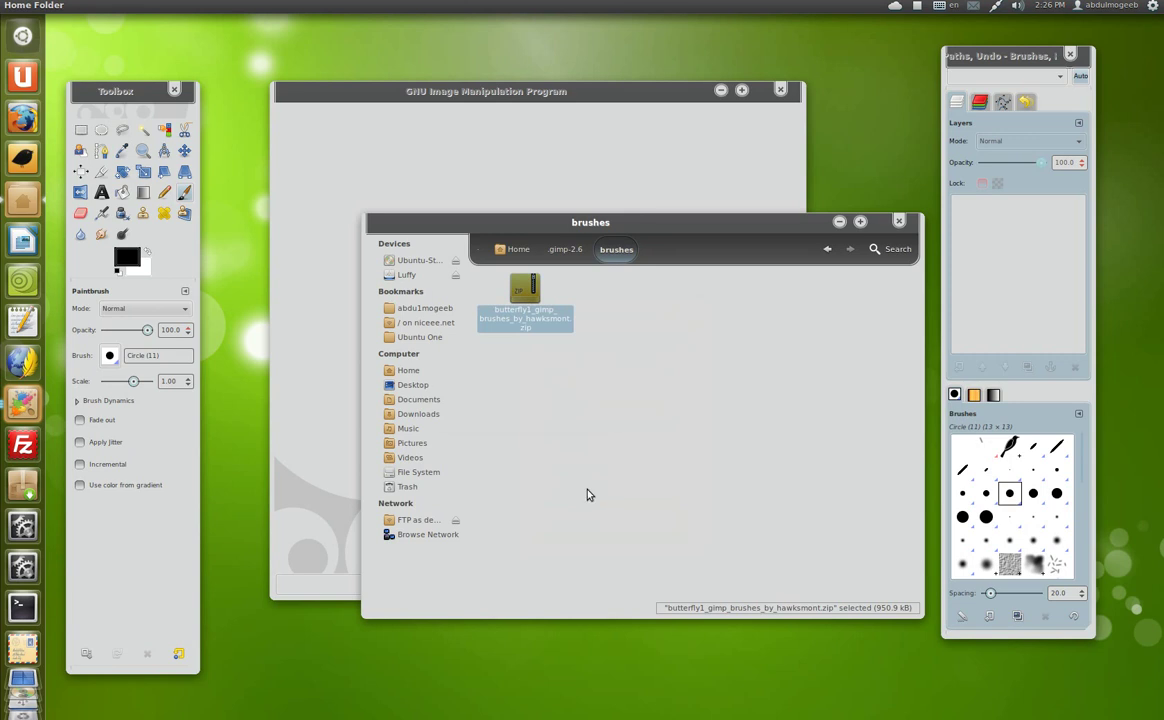
Copy the nine butterfly1 .gbr files plus jpg and txt into the brushes folder
double_click(530, 300)
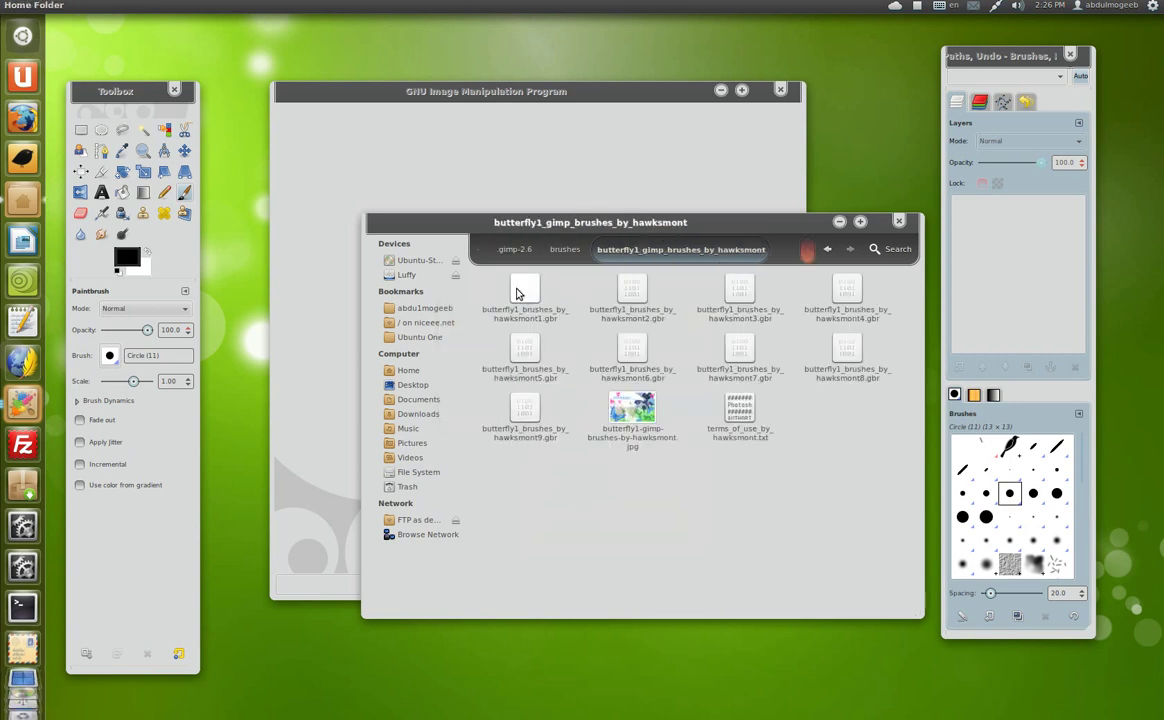
key(ctrl+a)
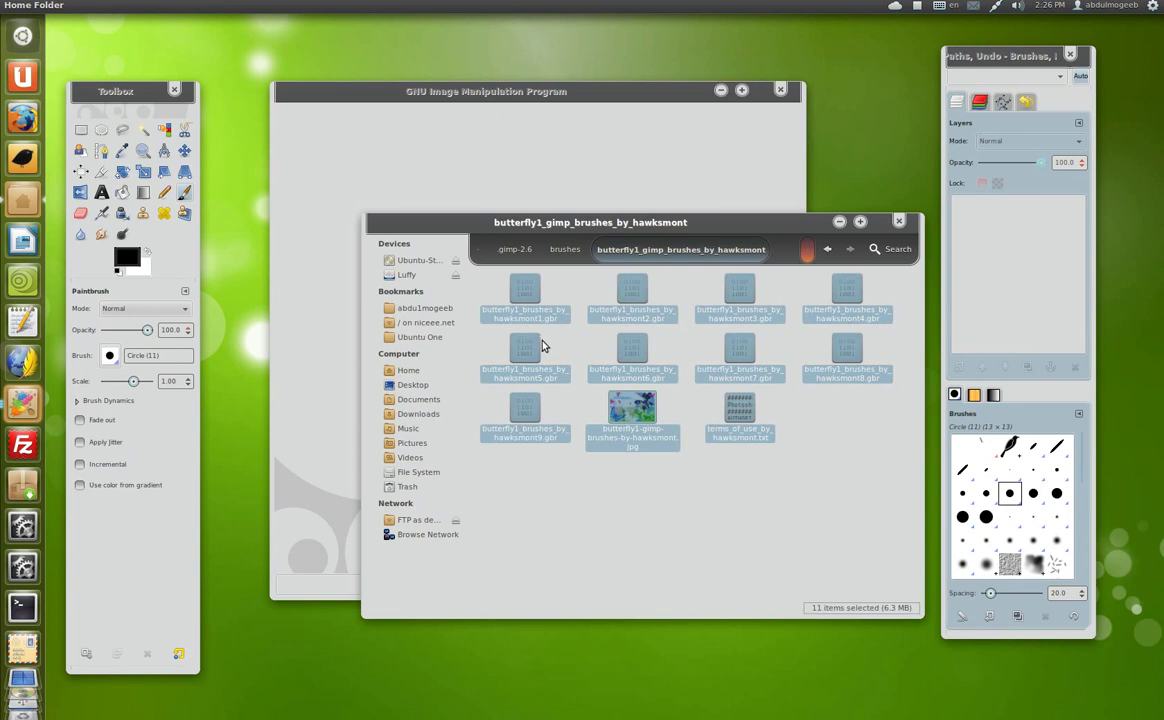
click(563, 250)
click(553, 377)
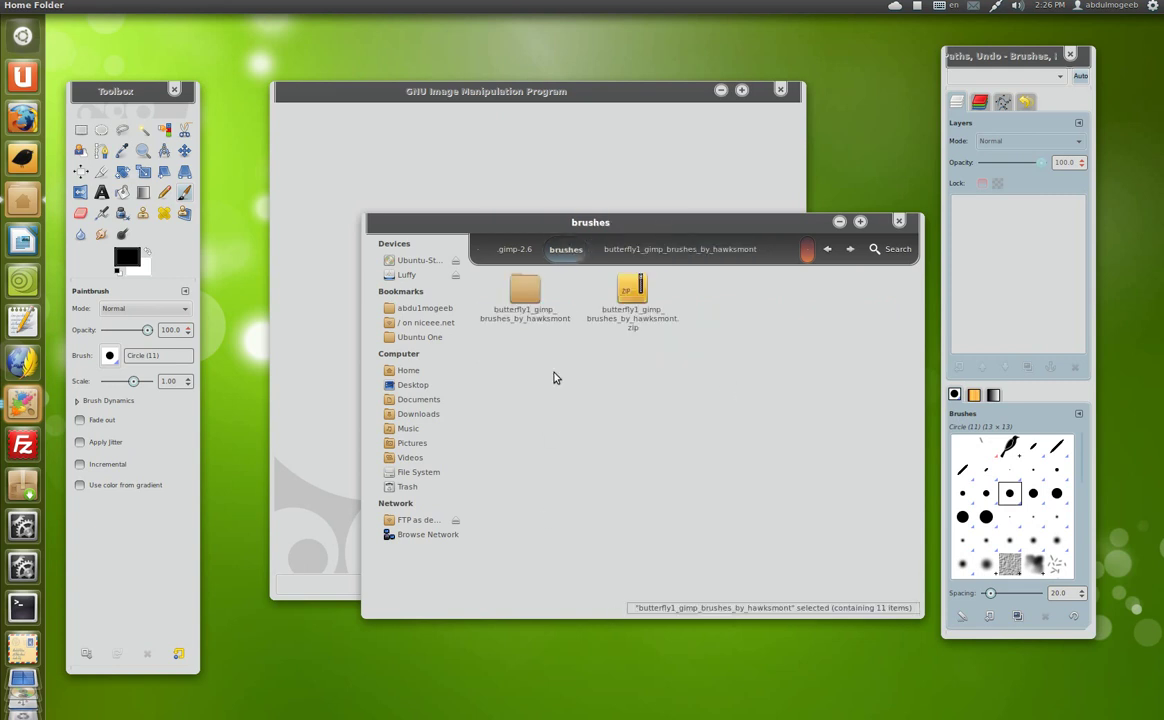
right_click(603, 410)
click(624, 508)
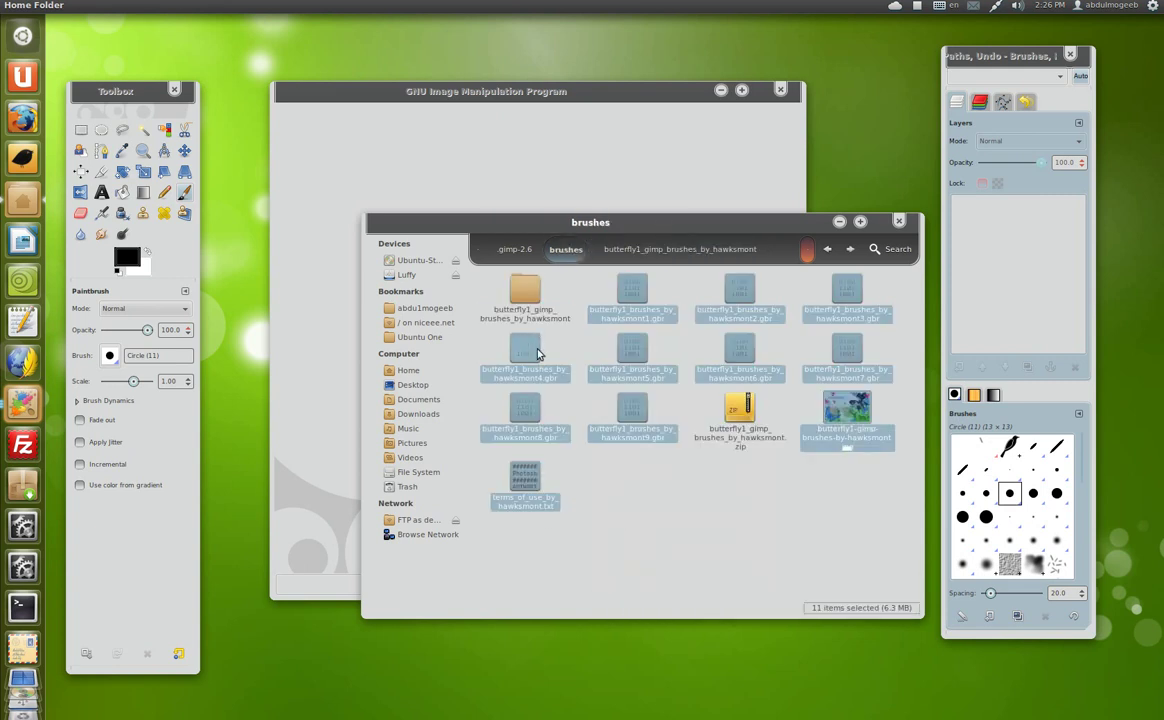
click(717, 525)
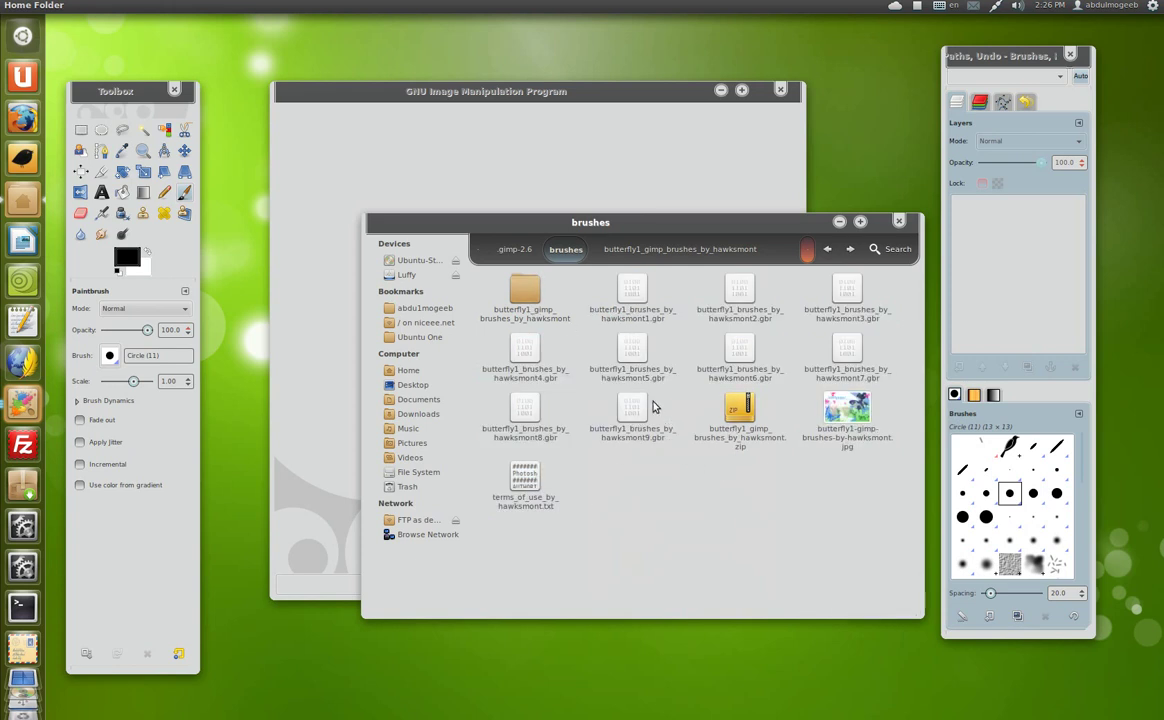
click(633, 408)
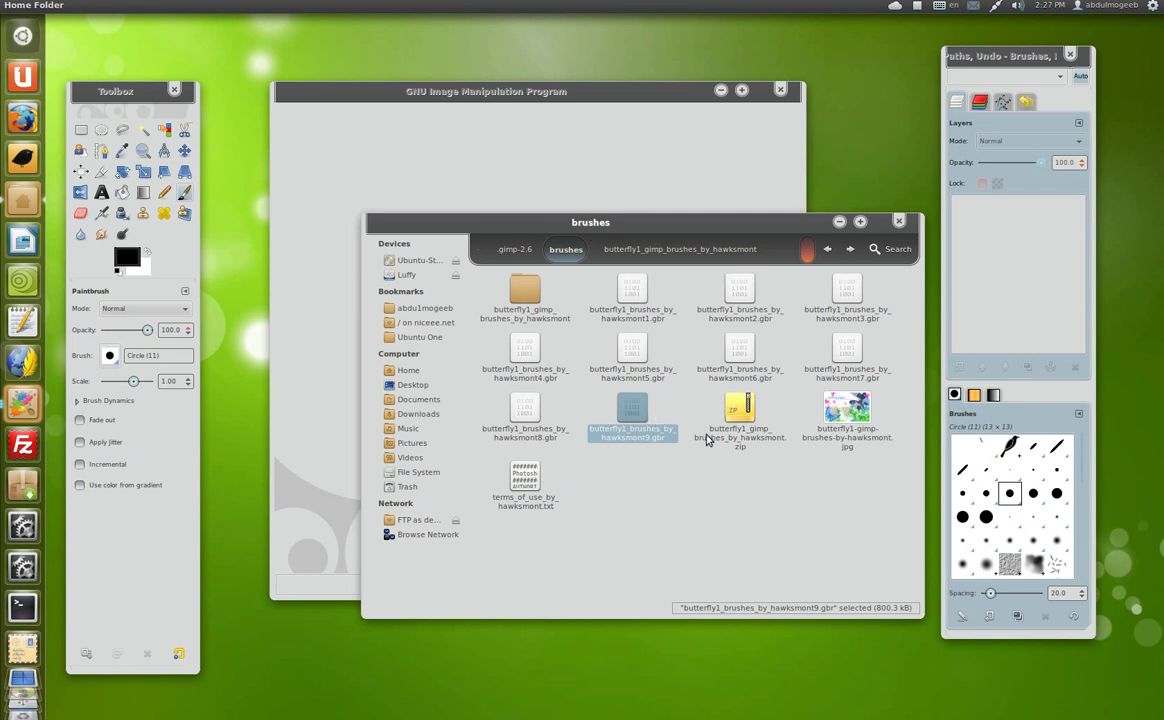
click(729, 137)
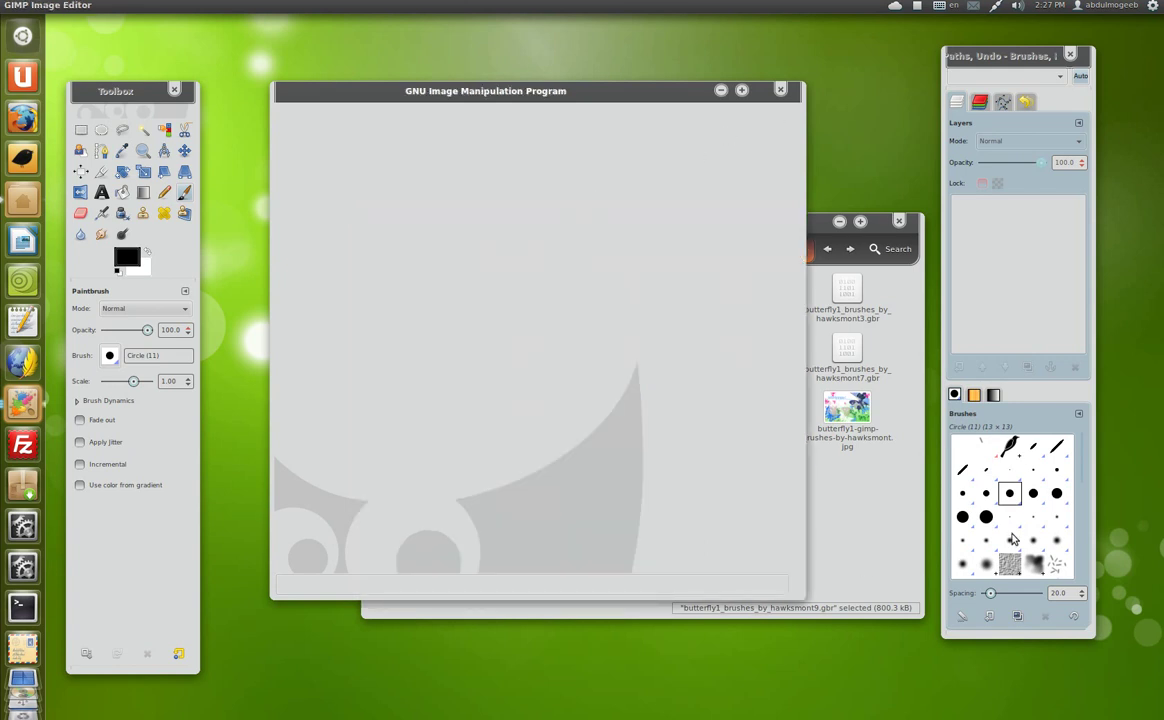
Close GIMP, relaunch it from the launcher, and nudge the main window
click(777, 91)
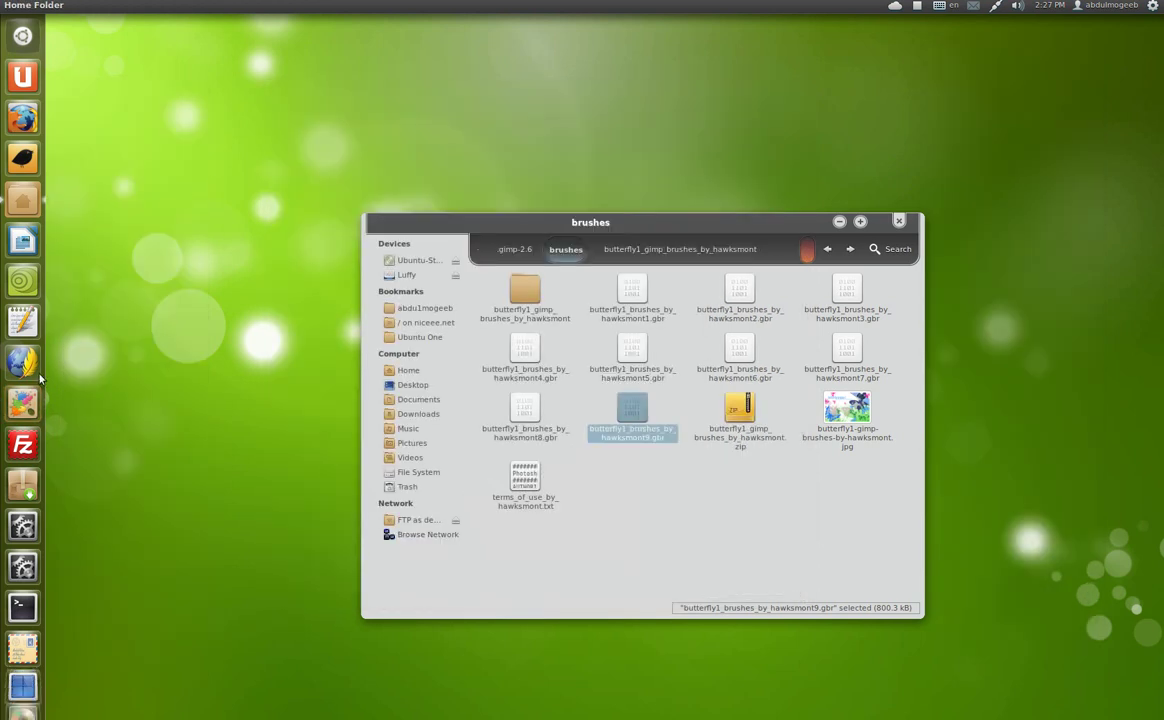
click(25, 402)
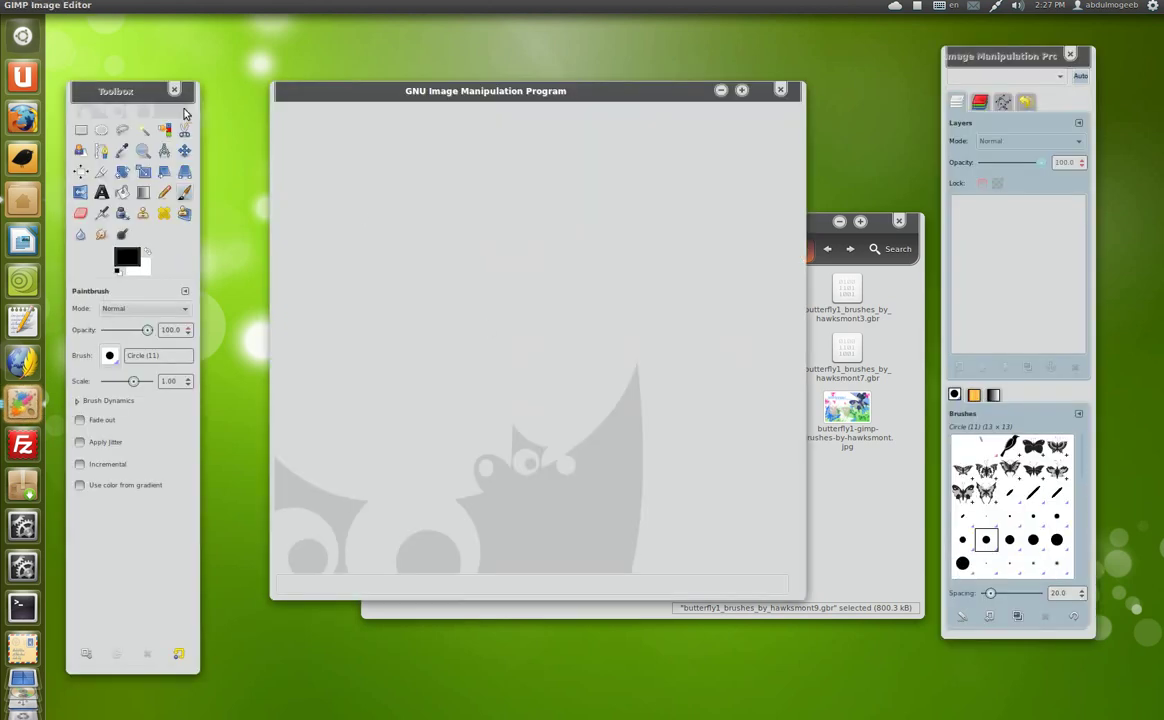
drag(406, 104, 428, 121)
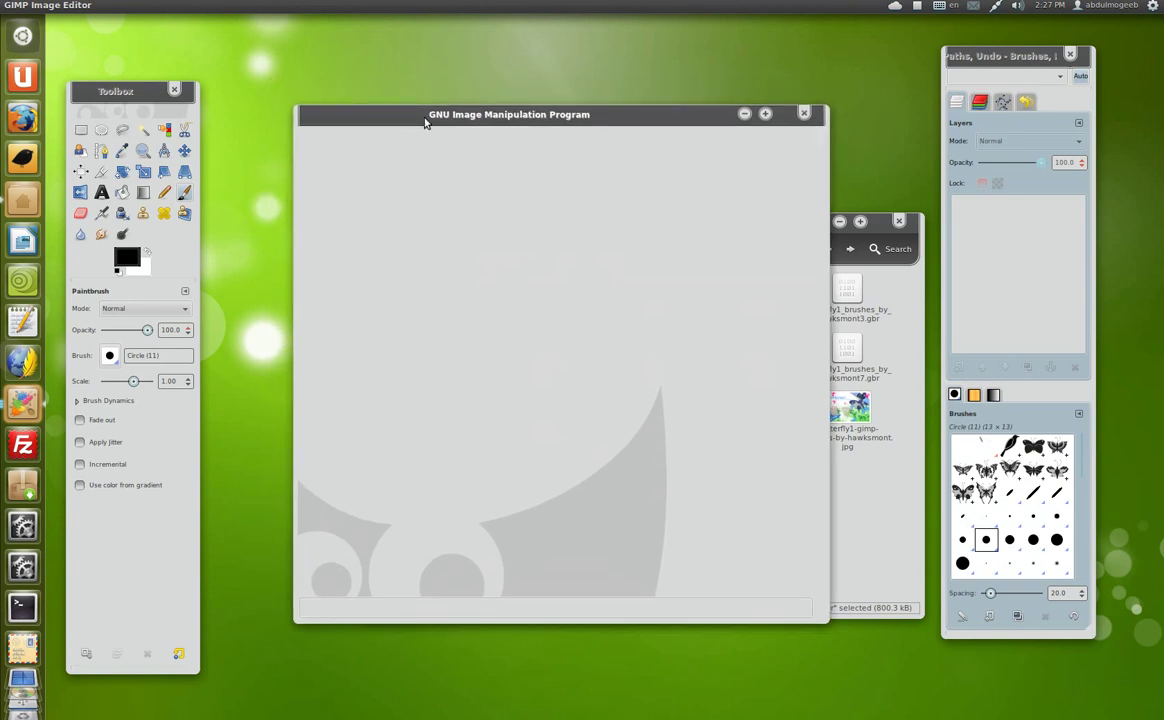
mouse_move(107, 5)
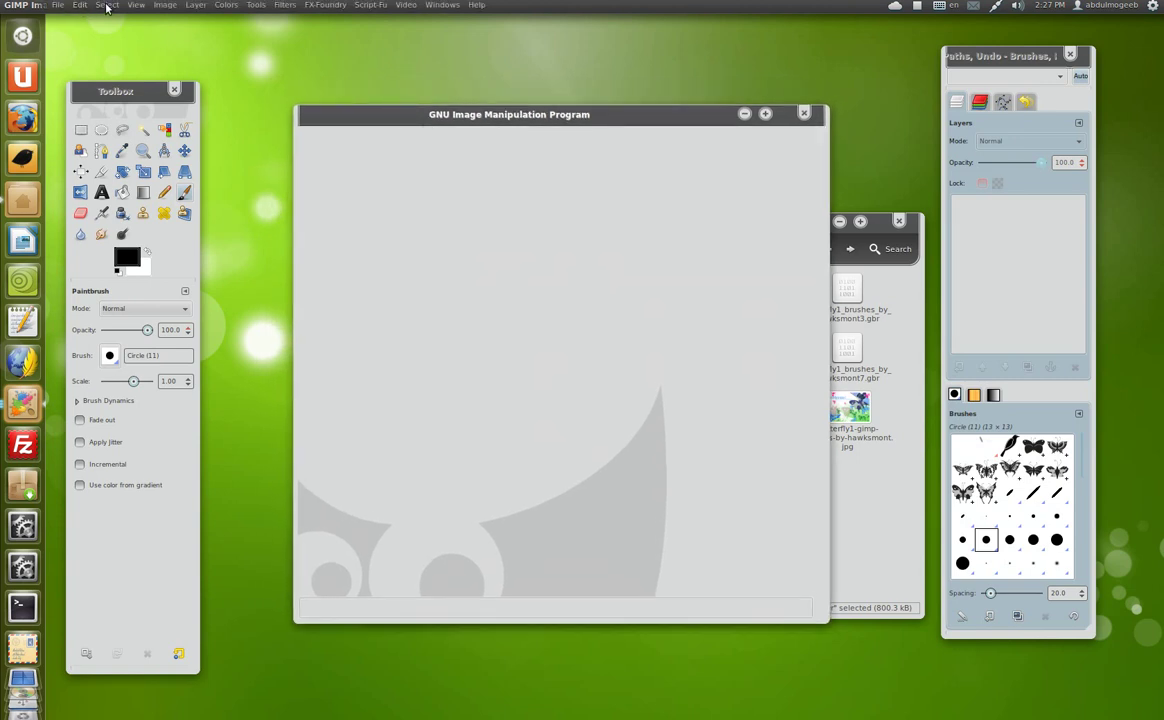
View the Script-Fu folder locations under Preferences > Folders > Scripts
click(80, 5)
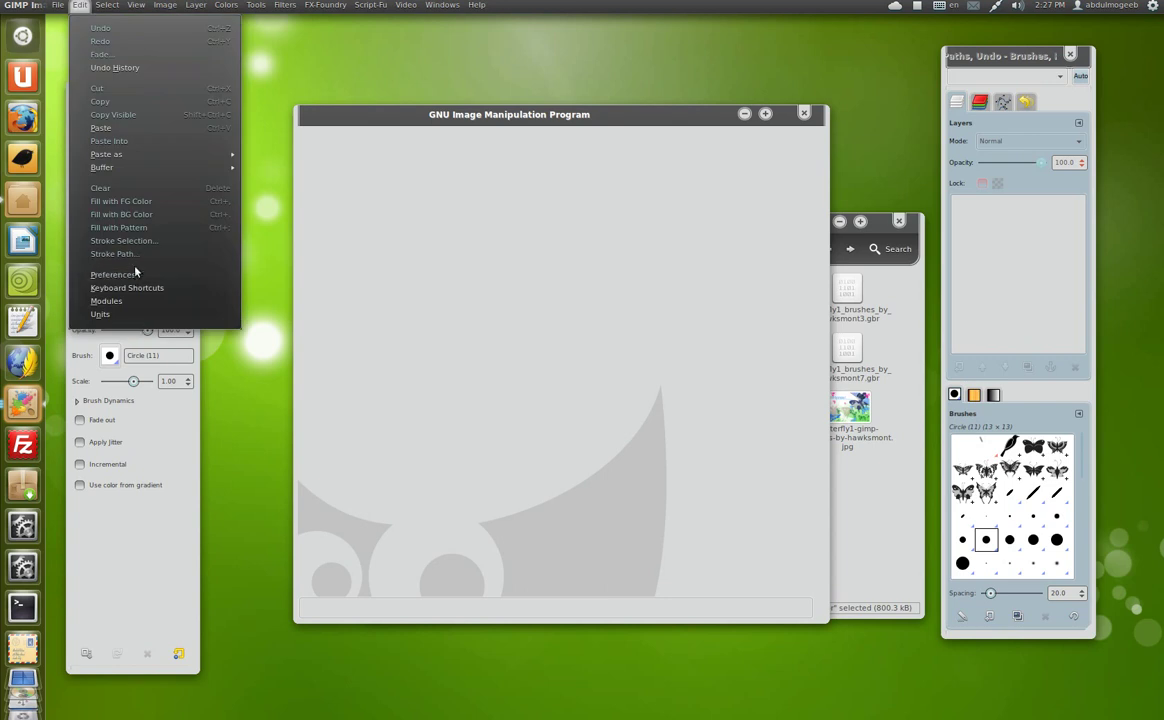
click(136, 276)
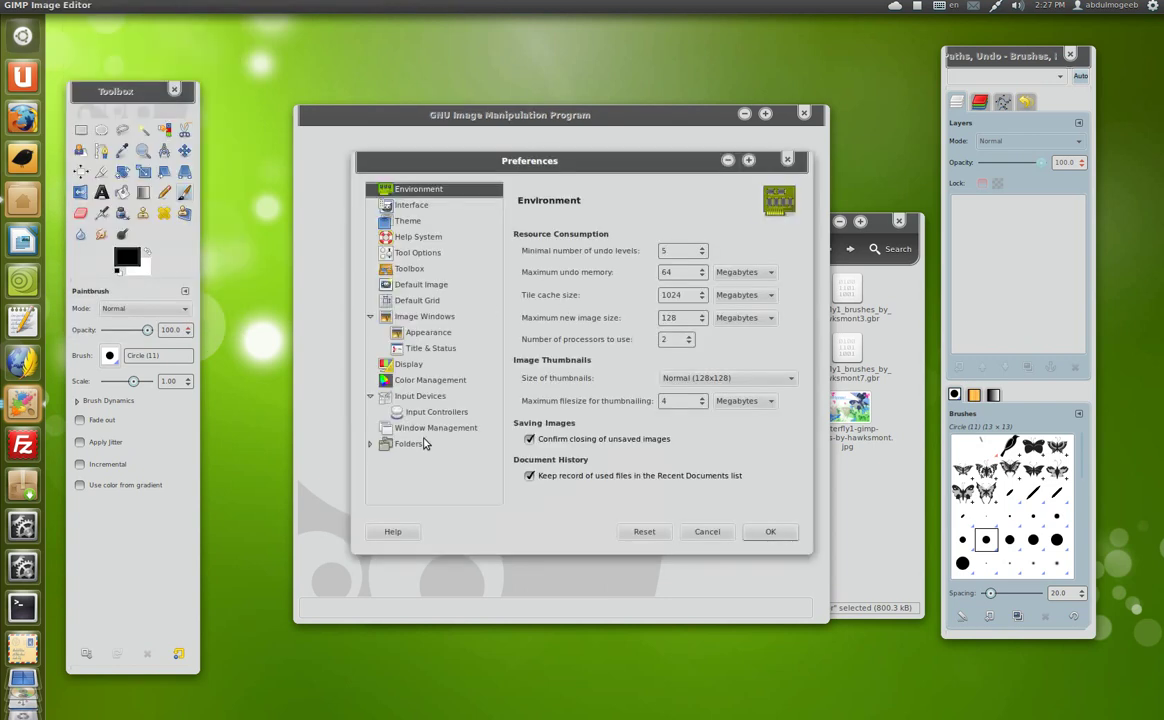
click(370, 443)
scroll(487, 425, down, 3)
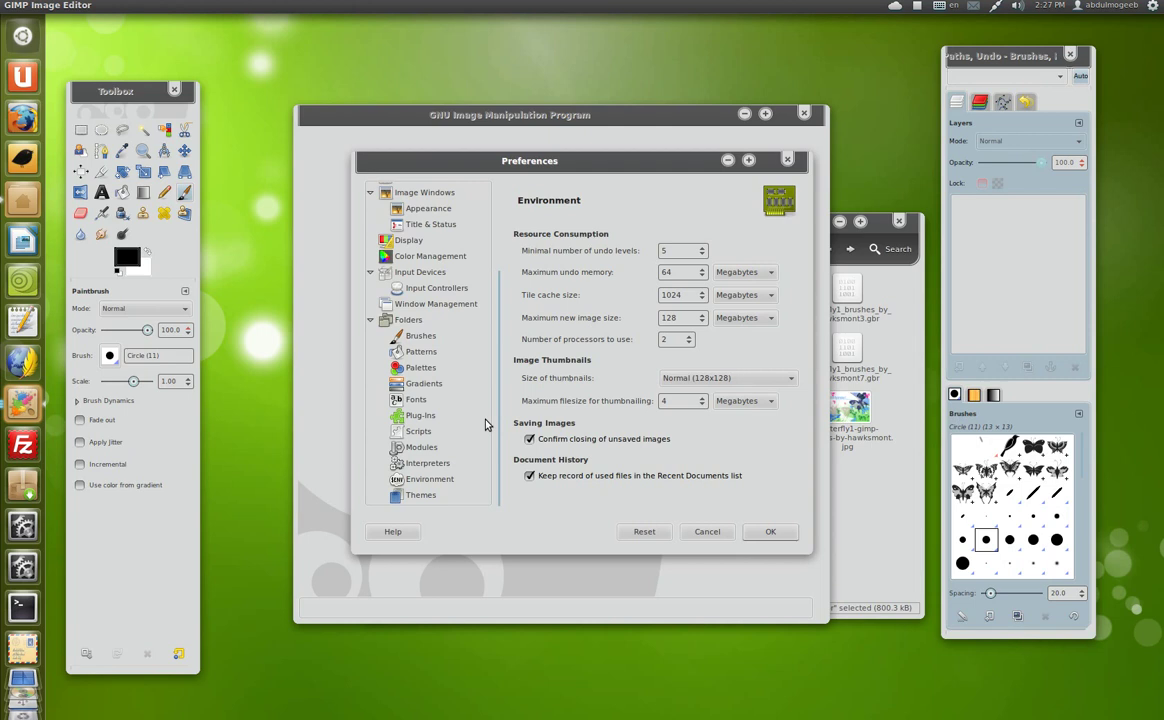
click(431, 432)
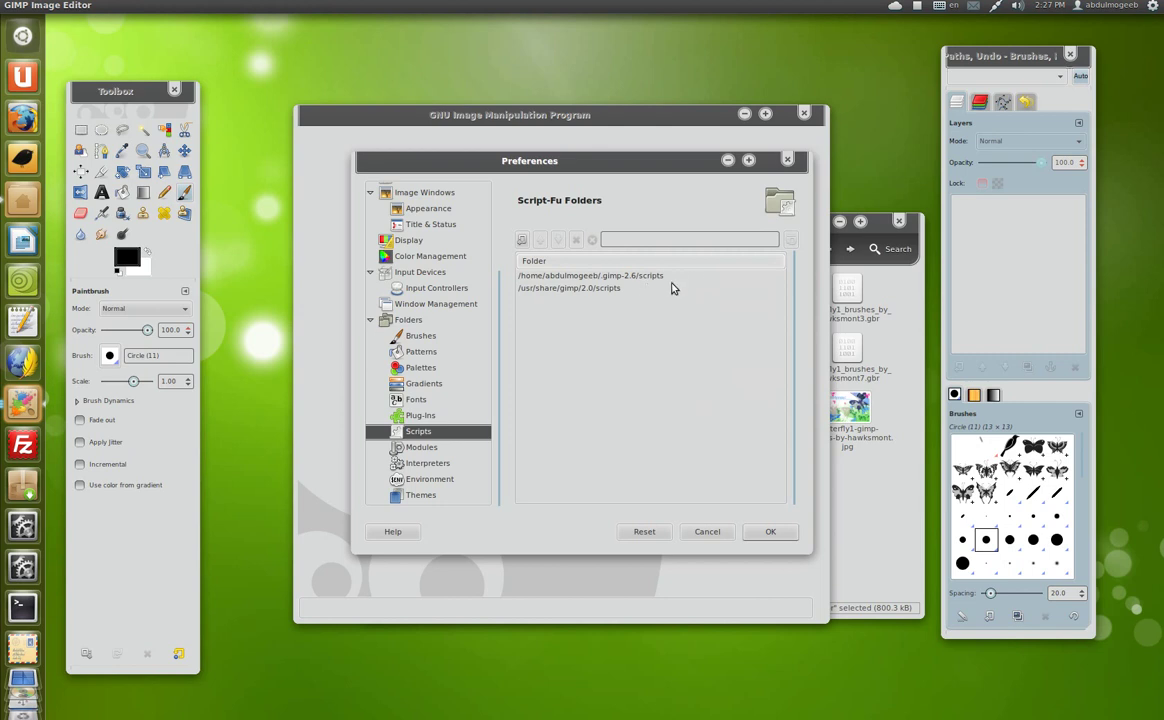
Move the file manager up to .gimp-2.6 and cancel Preferences unchanged
click(908, 296)
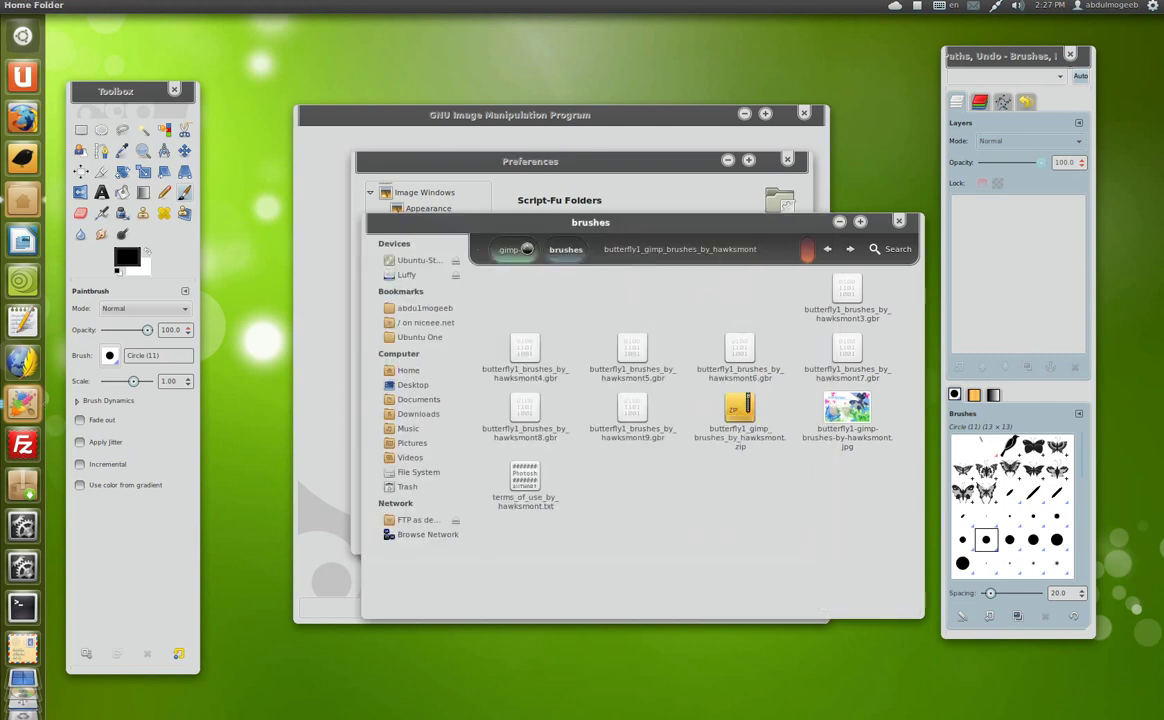
click(520, 249)
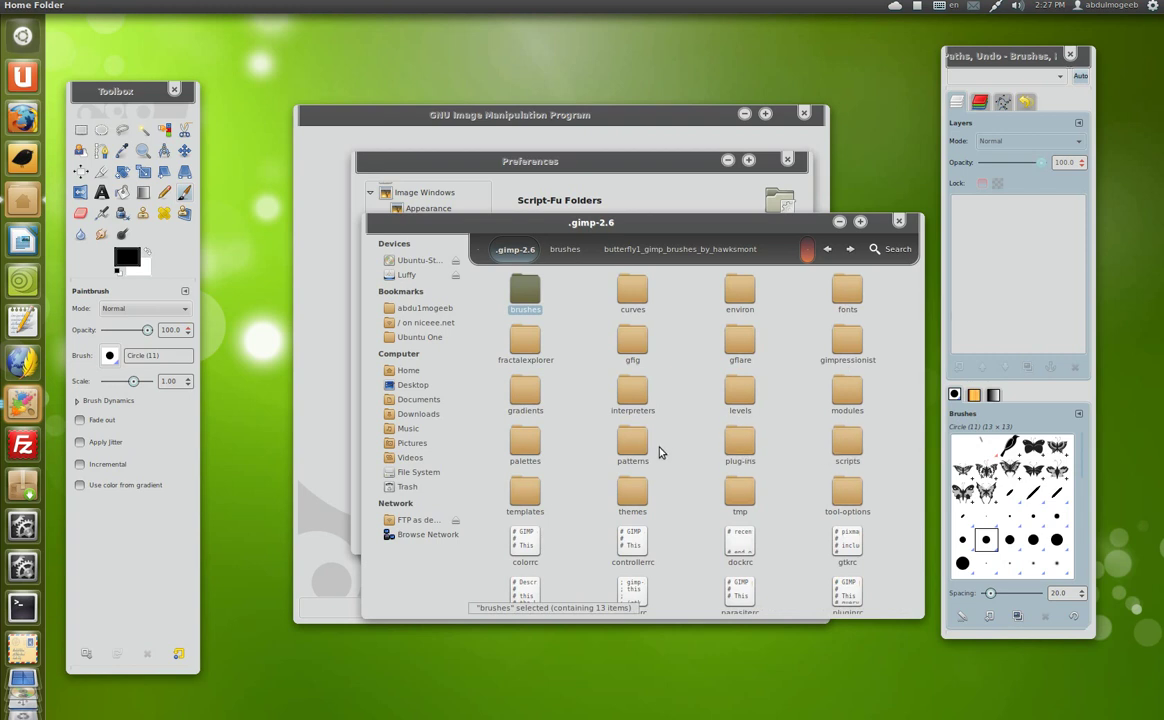
click(476, 153)
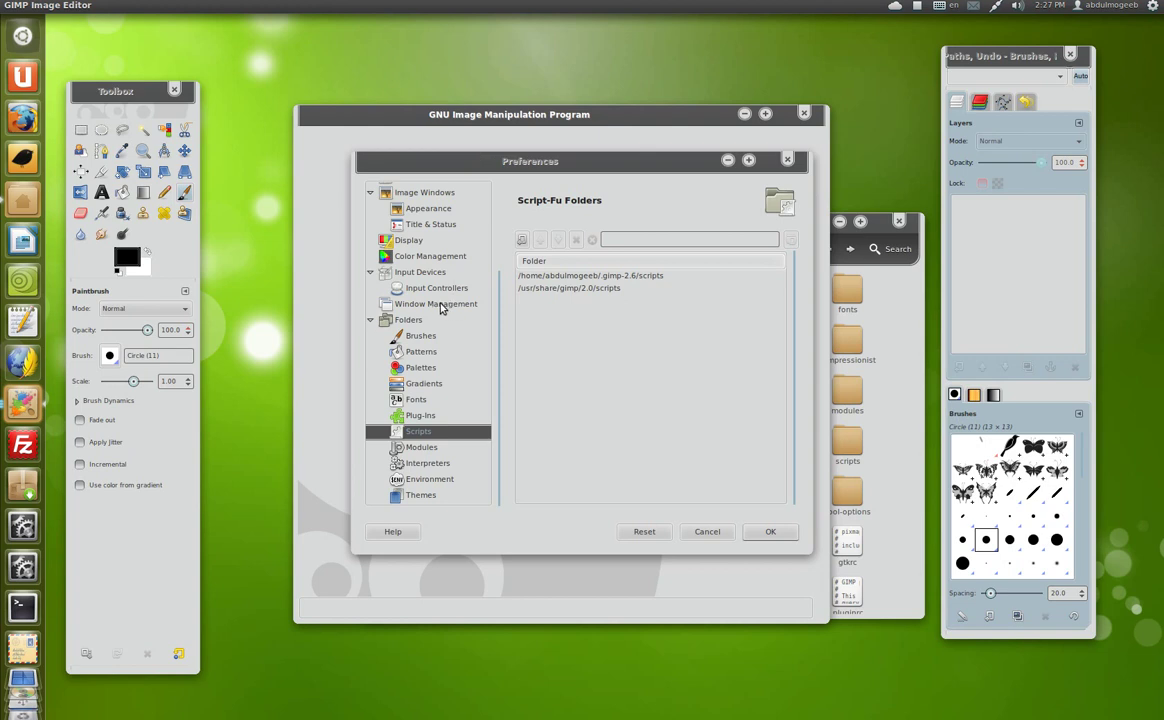
click(700, 538)
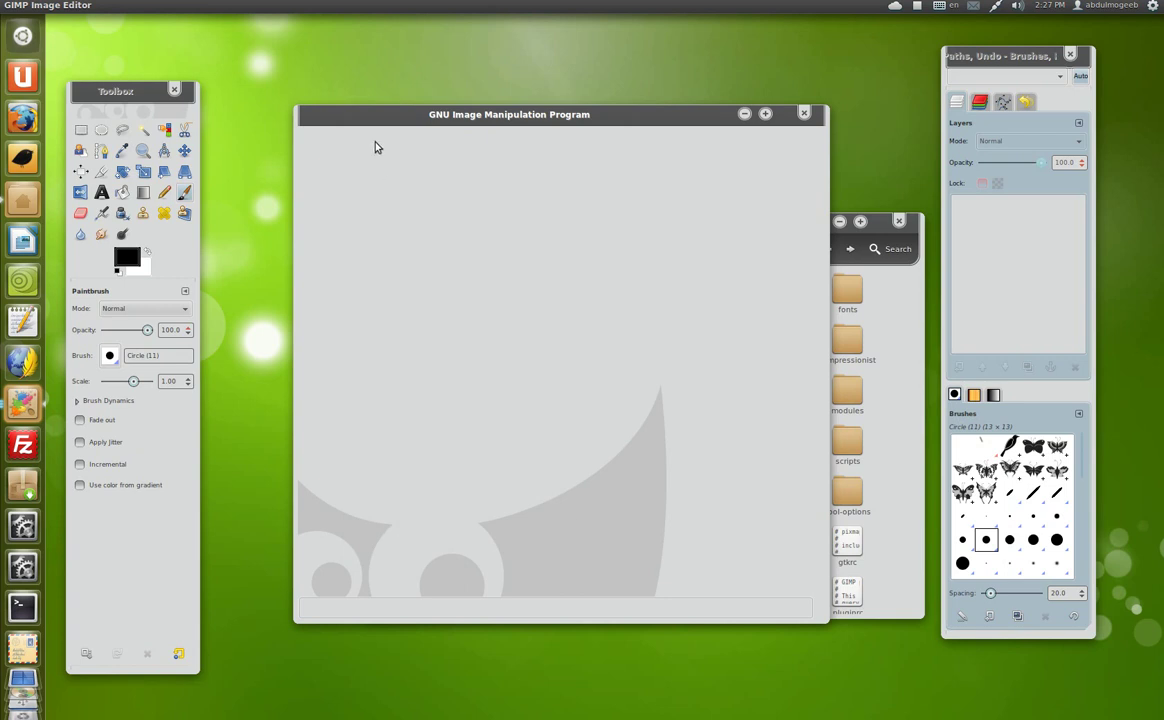
drag(410, 114, 407, 92)
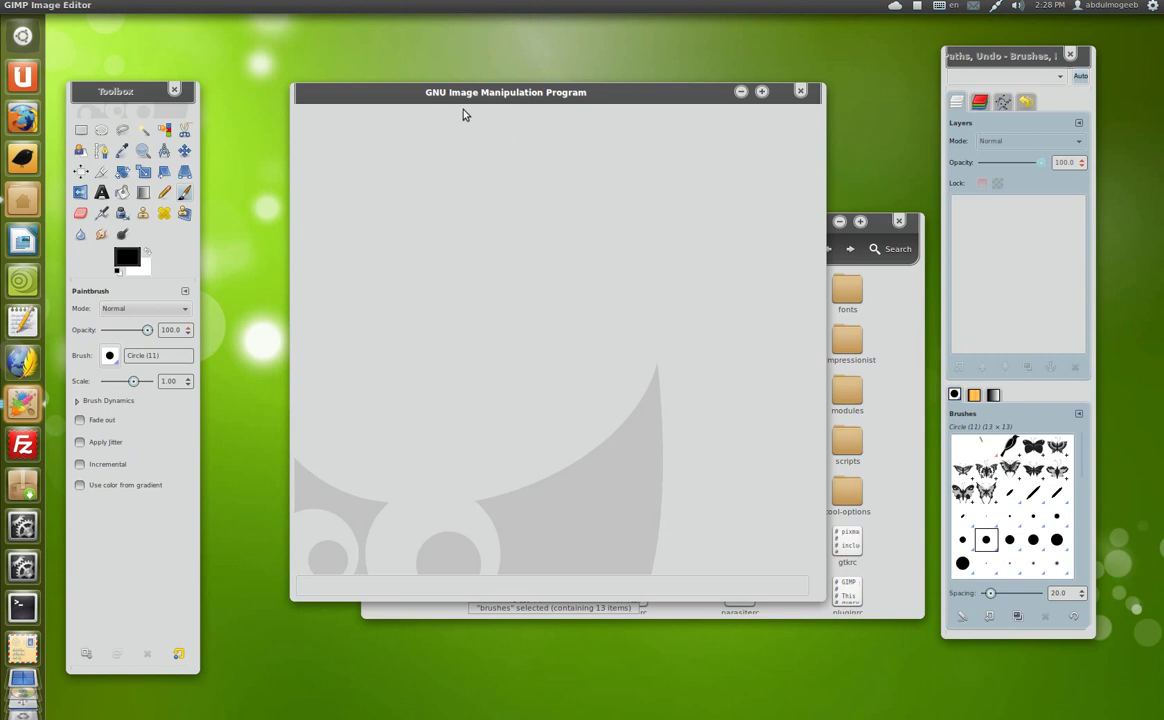
drag(456, 93, 455, 83)
mouse_move(224, 7)
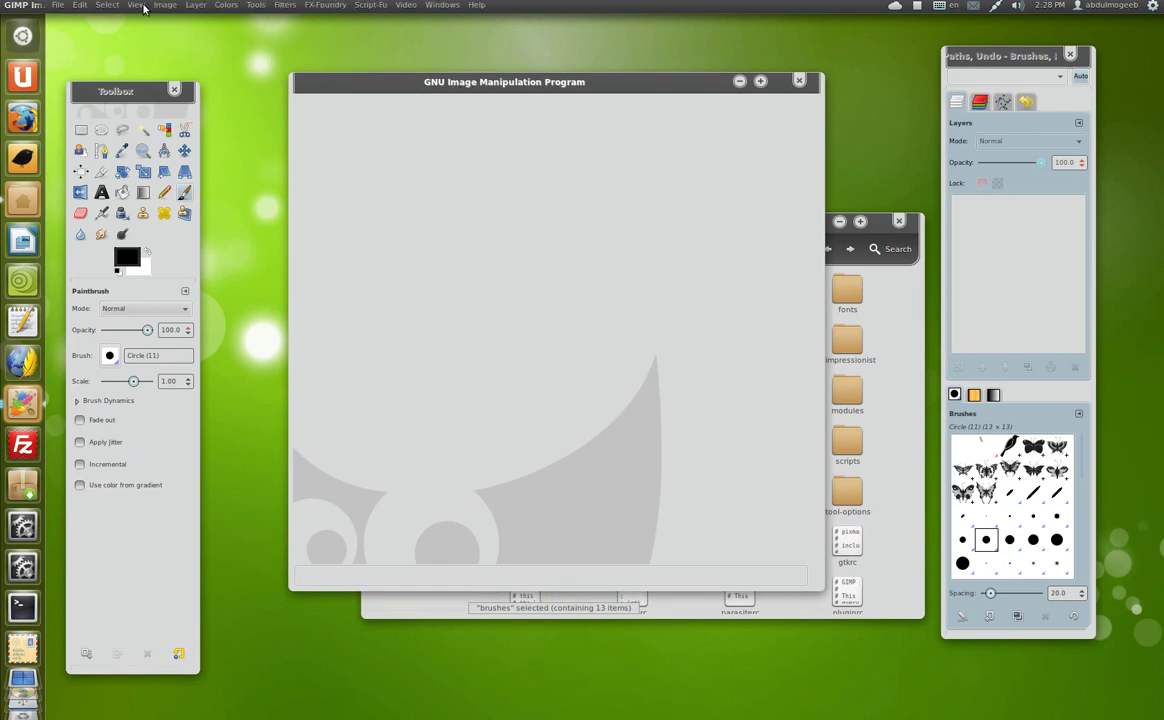
click(334, 7)
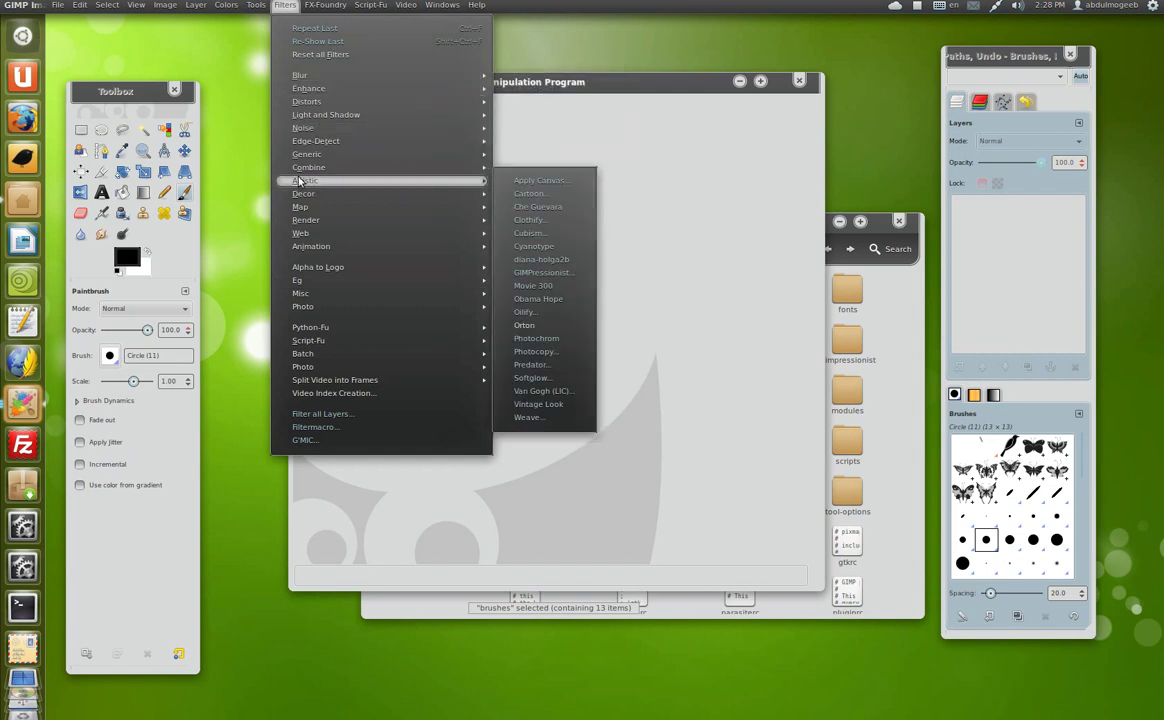
click(597, 88)
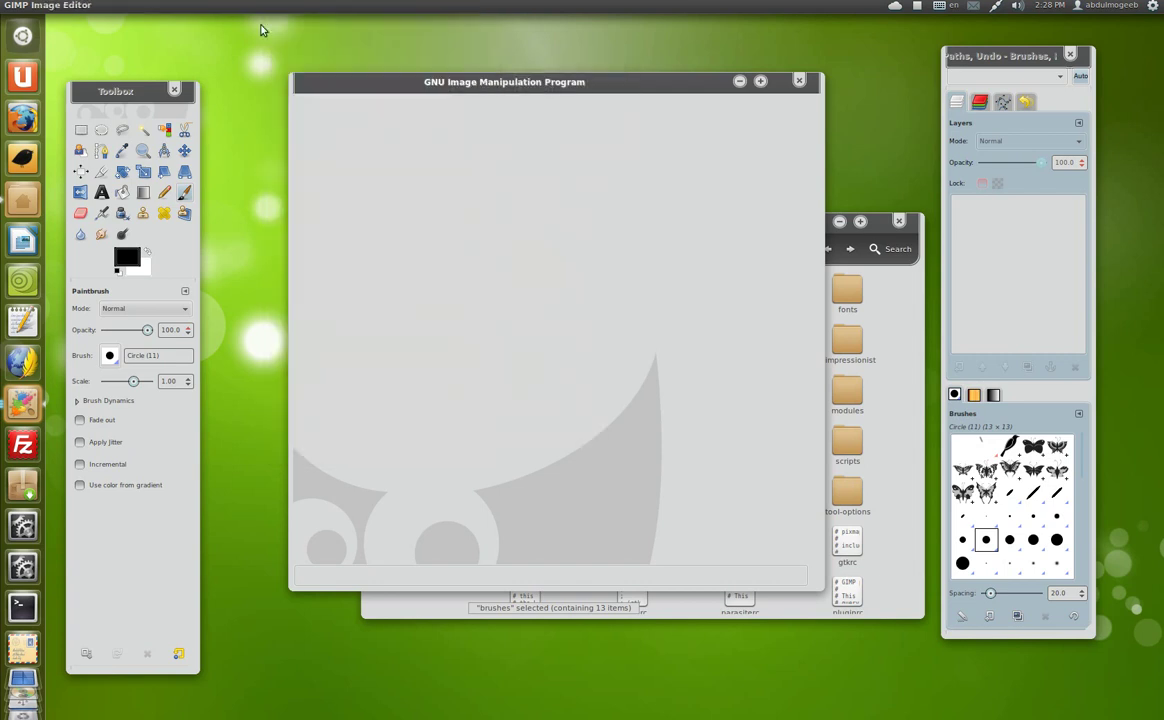